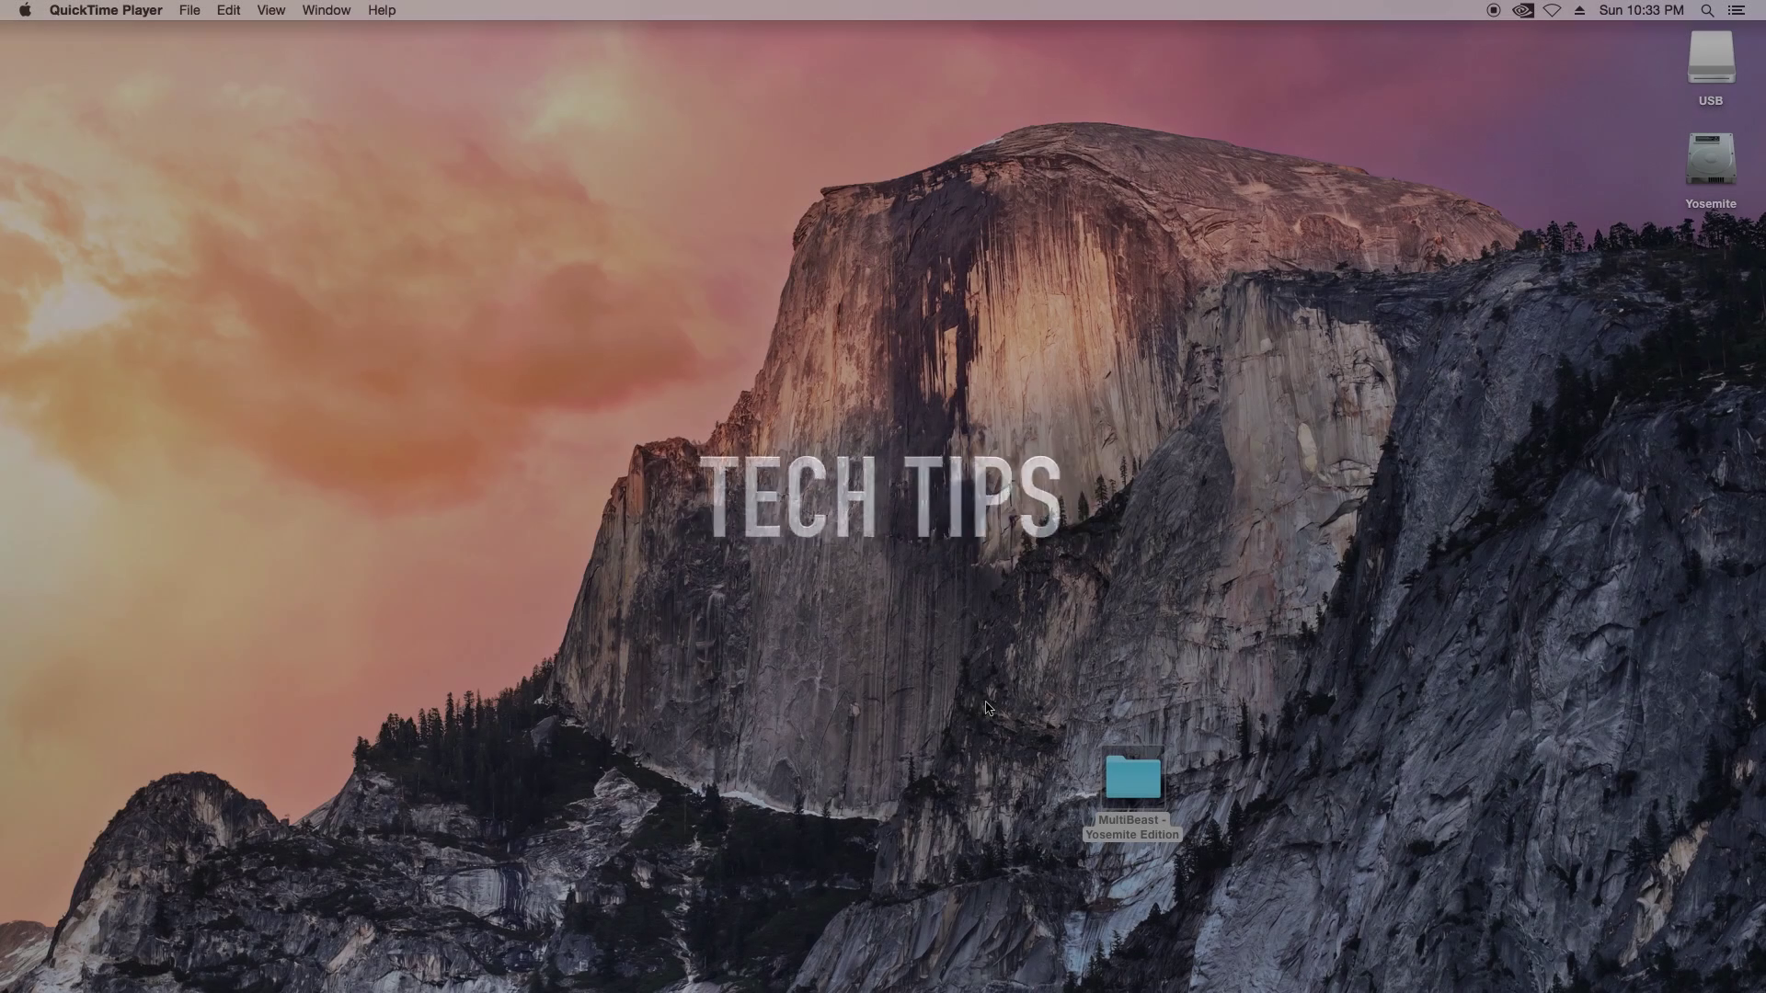
- Launch MultiBeast from the MultiBeast - Yosemite Edition folder
double_click(1124, 779)
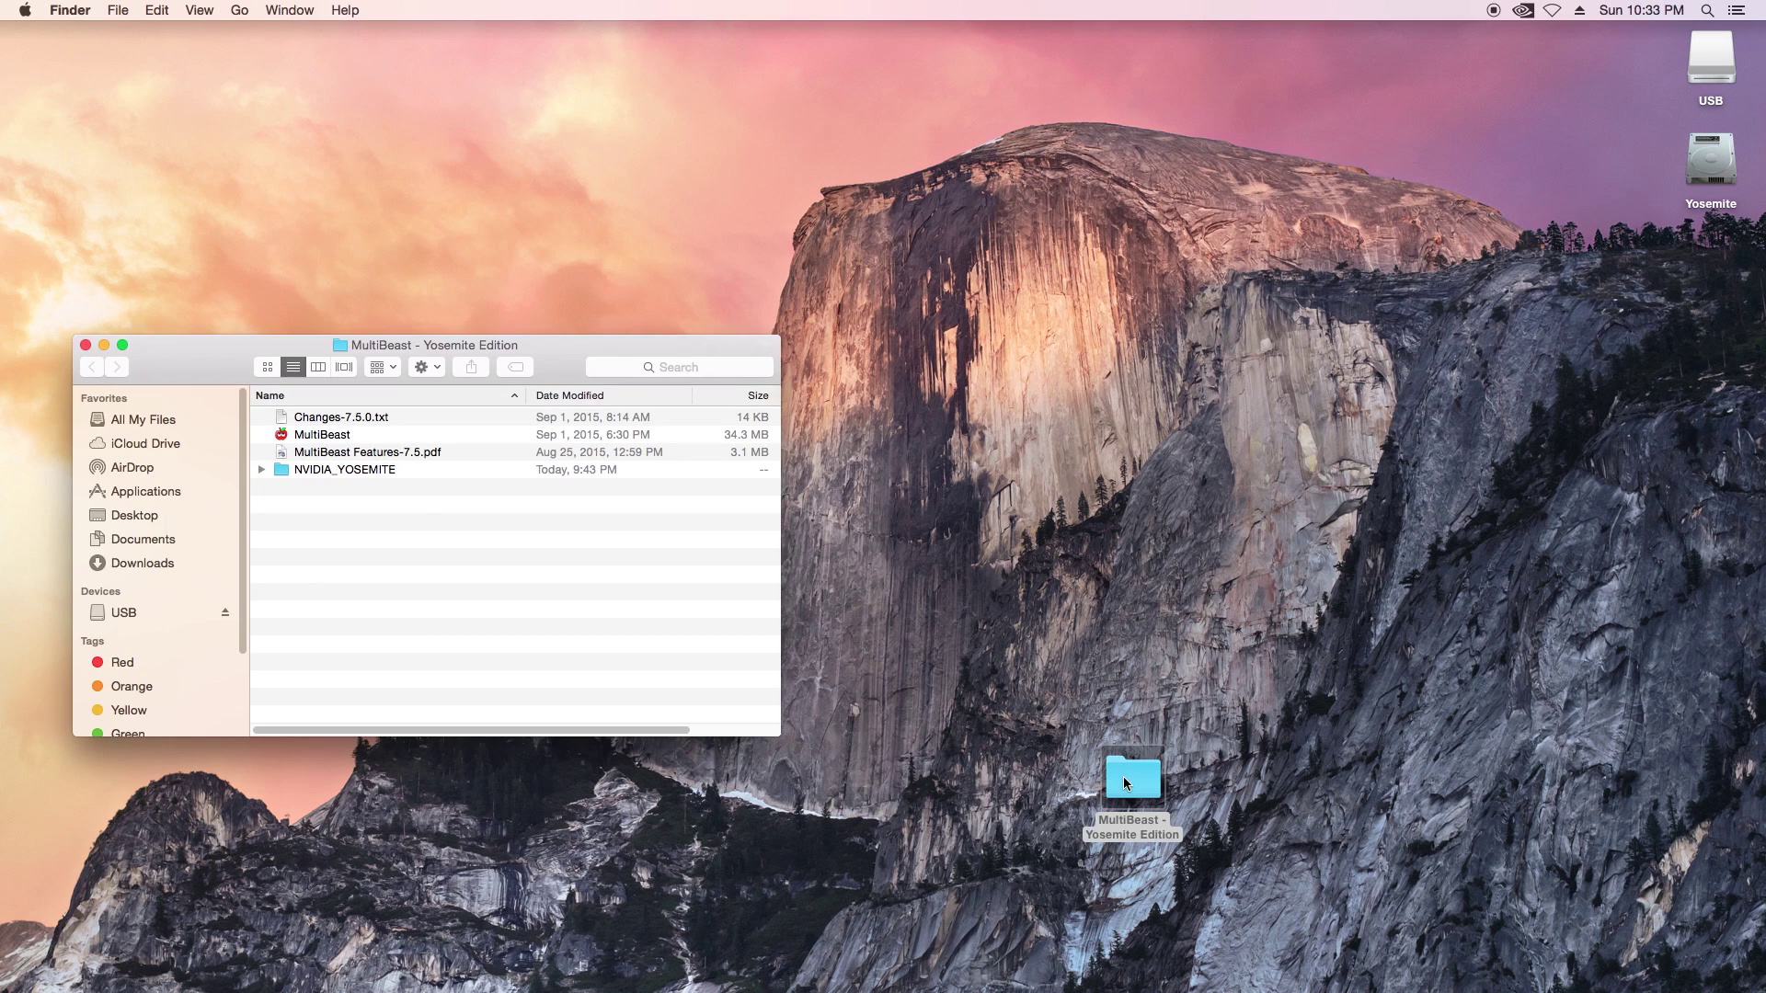
double_click(332, 440)
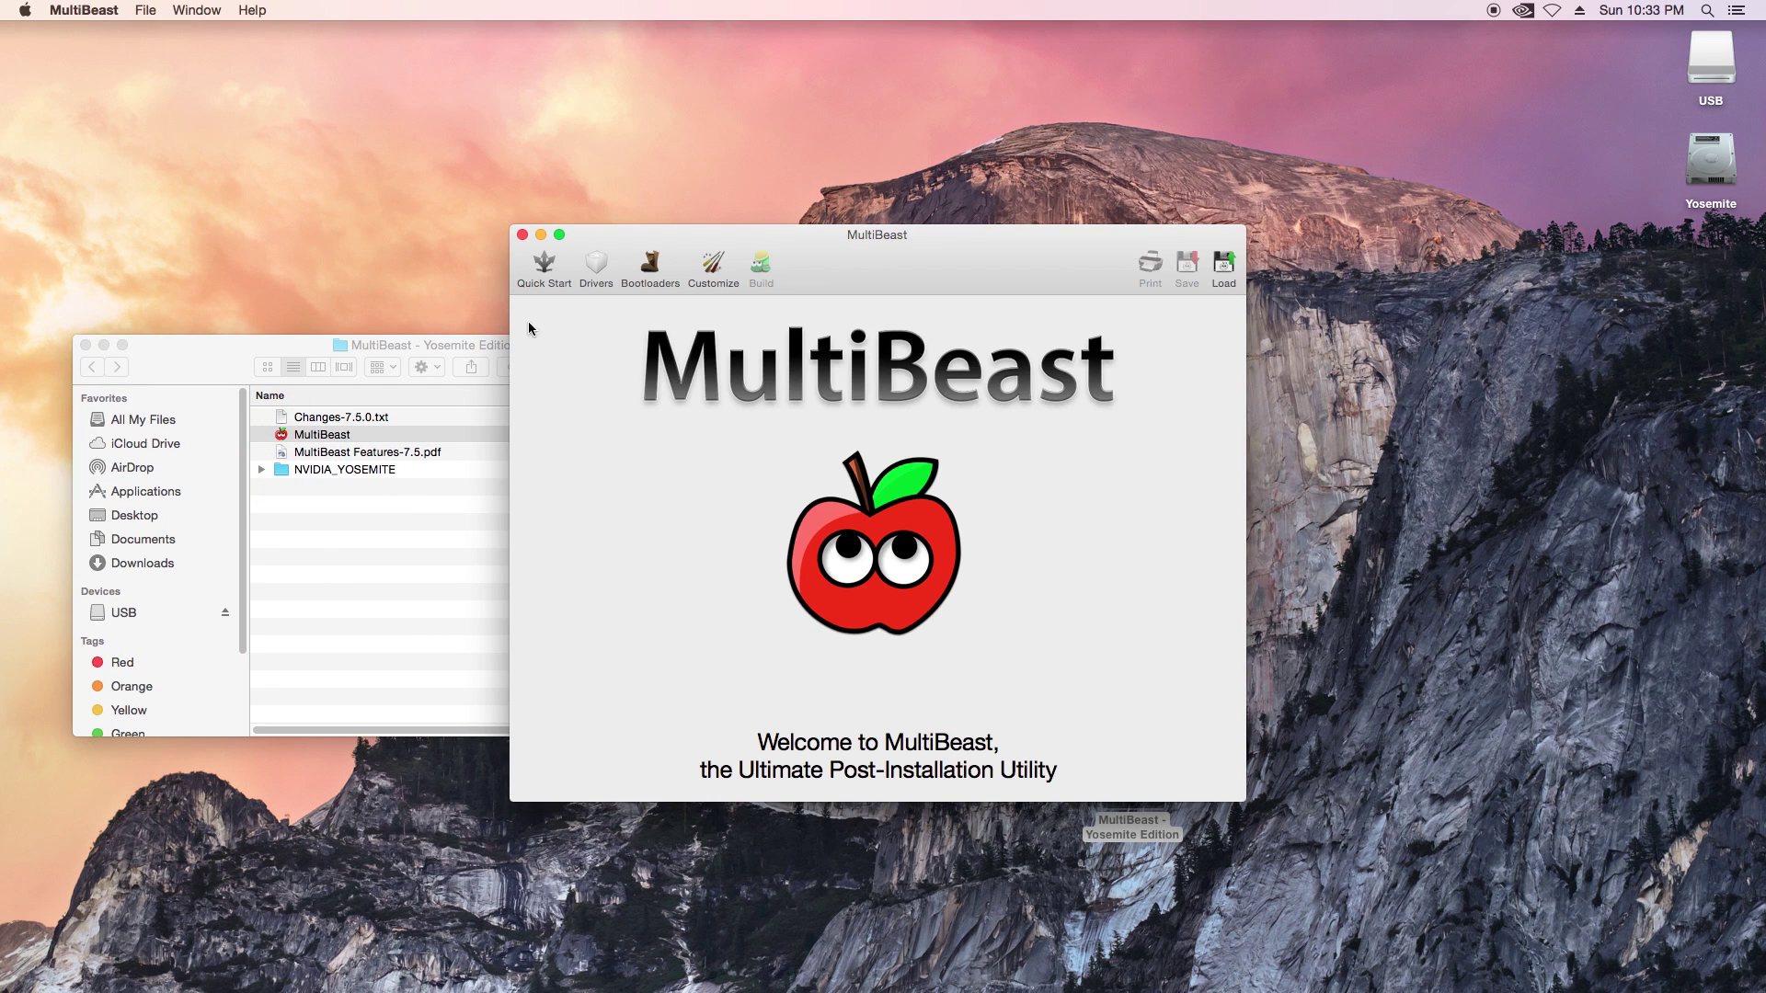
click(547, 267)
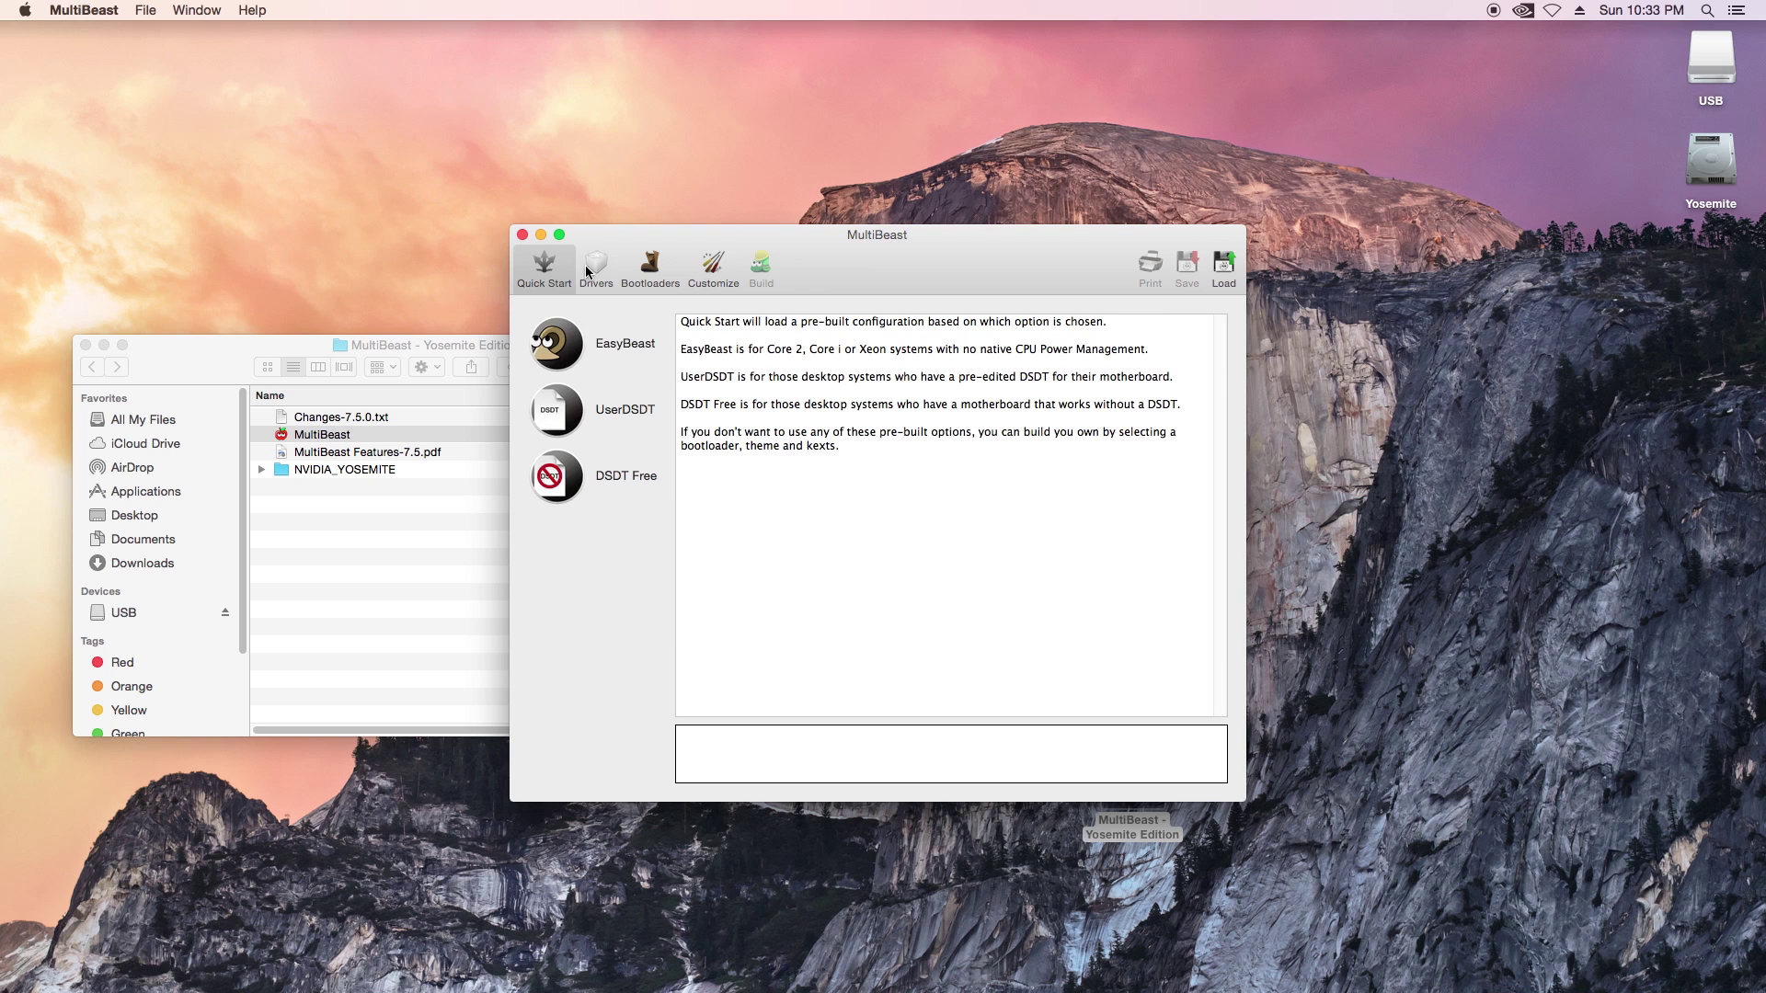
- Load MultiBeast_1.3.mb from the MultiBeast - Settings folder and view the Quick Start presets
click(1224, 270)
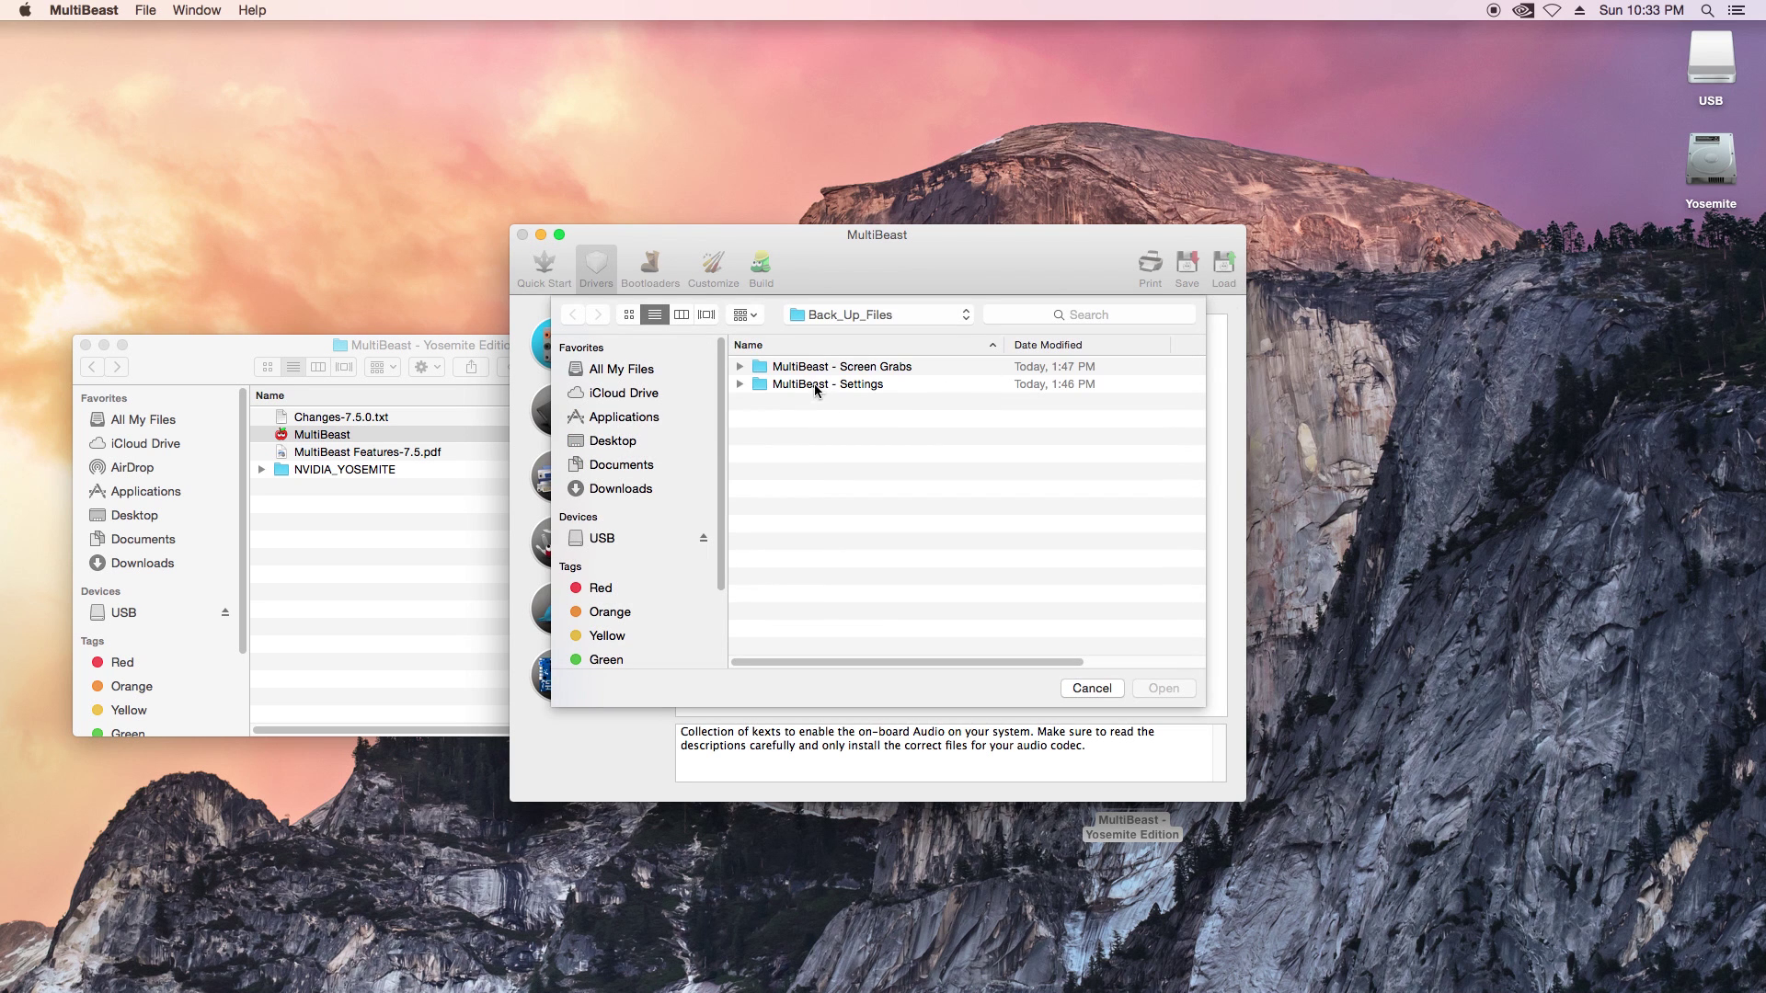
double_click(813, 385)
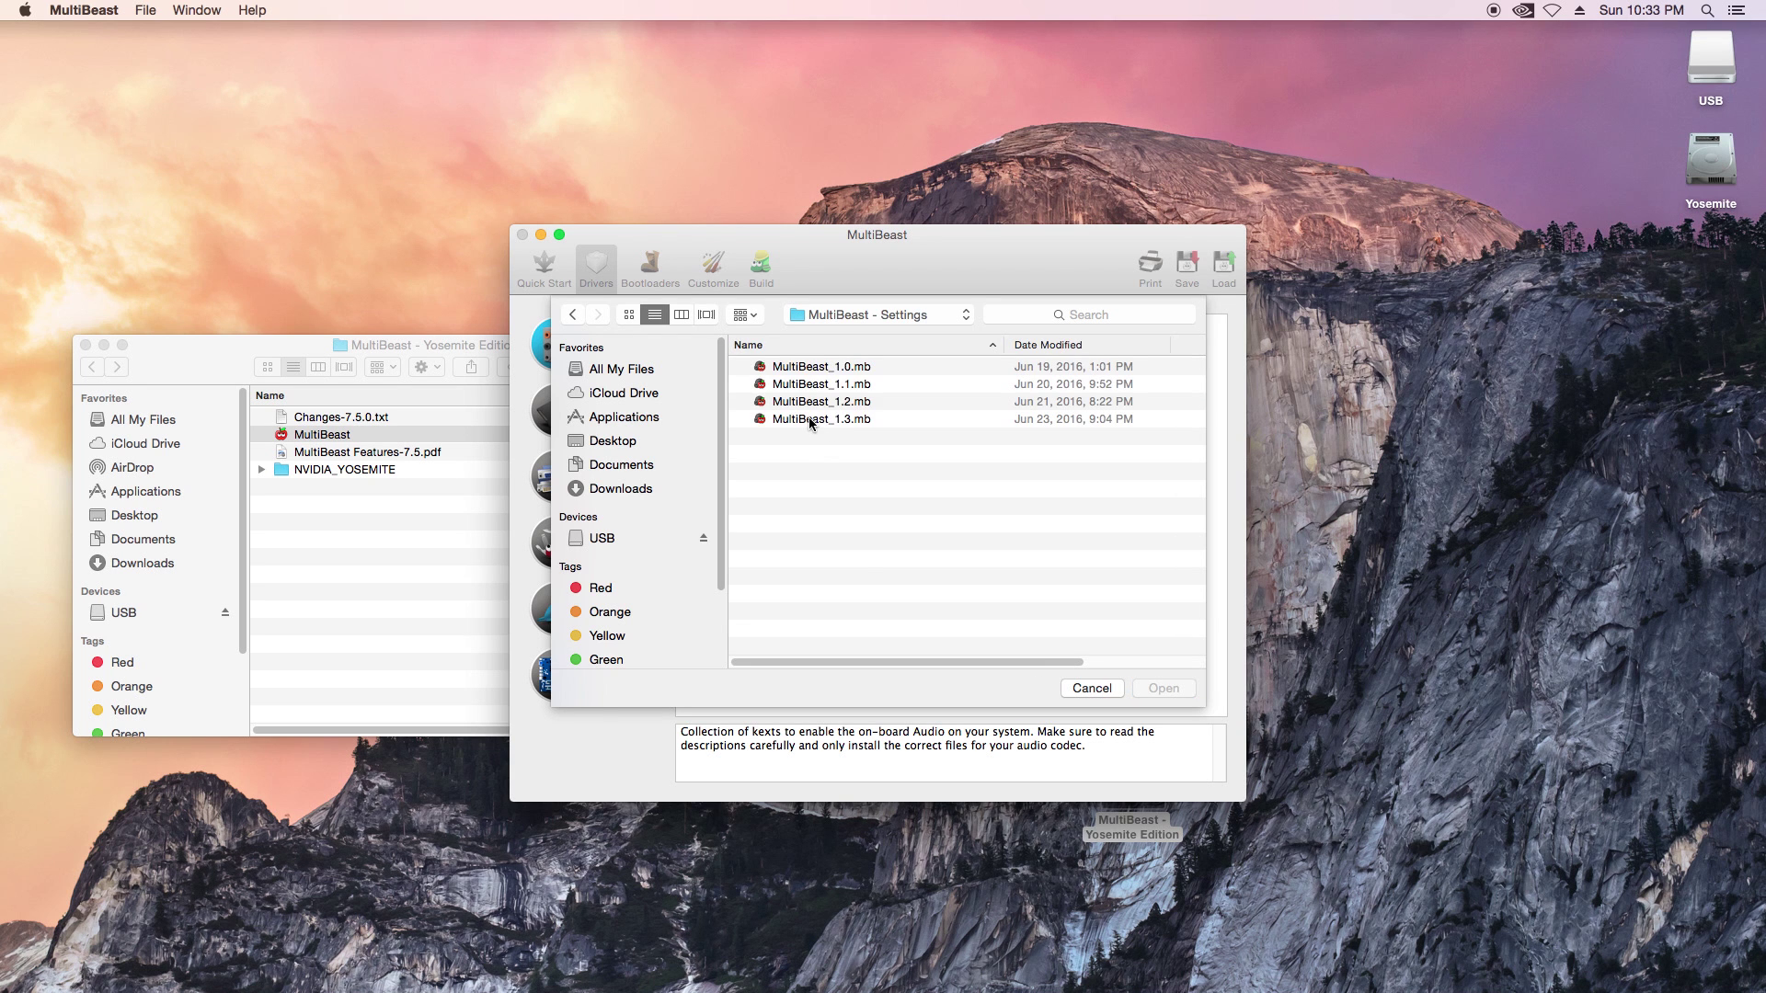
click(809, 417)
key(Return)
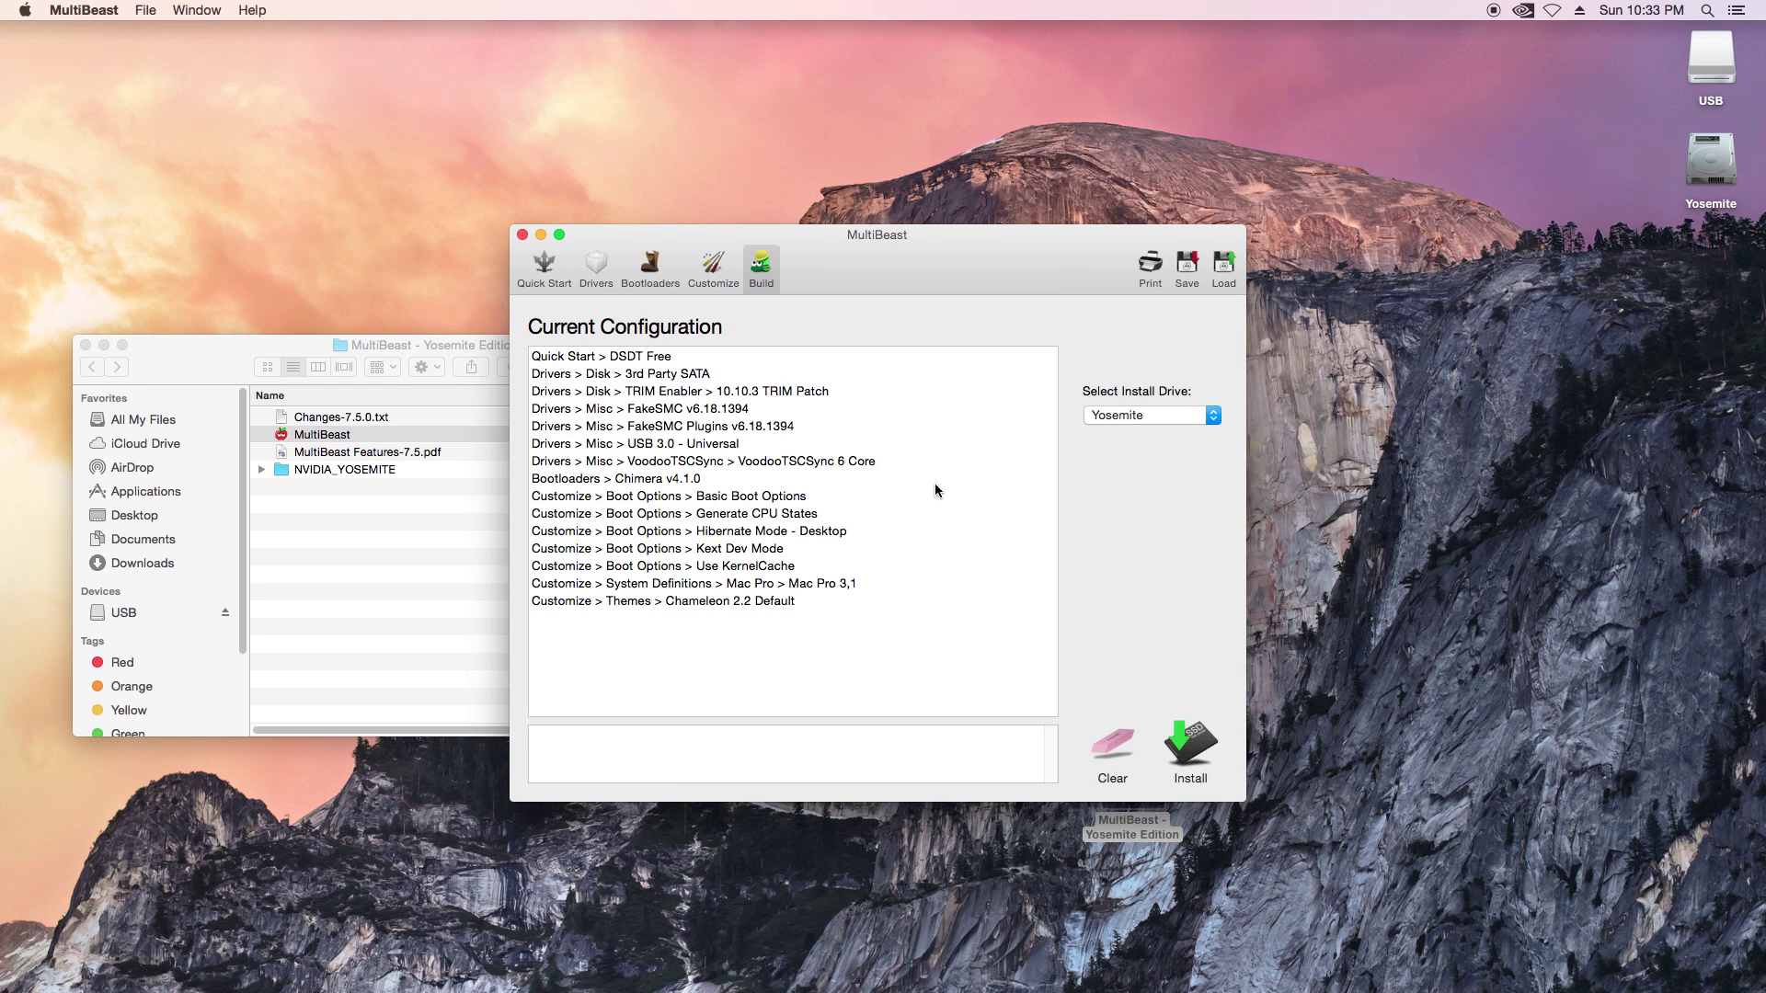
click(542, 269)
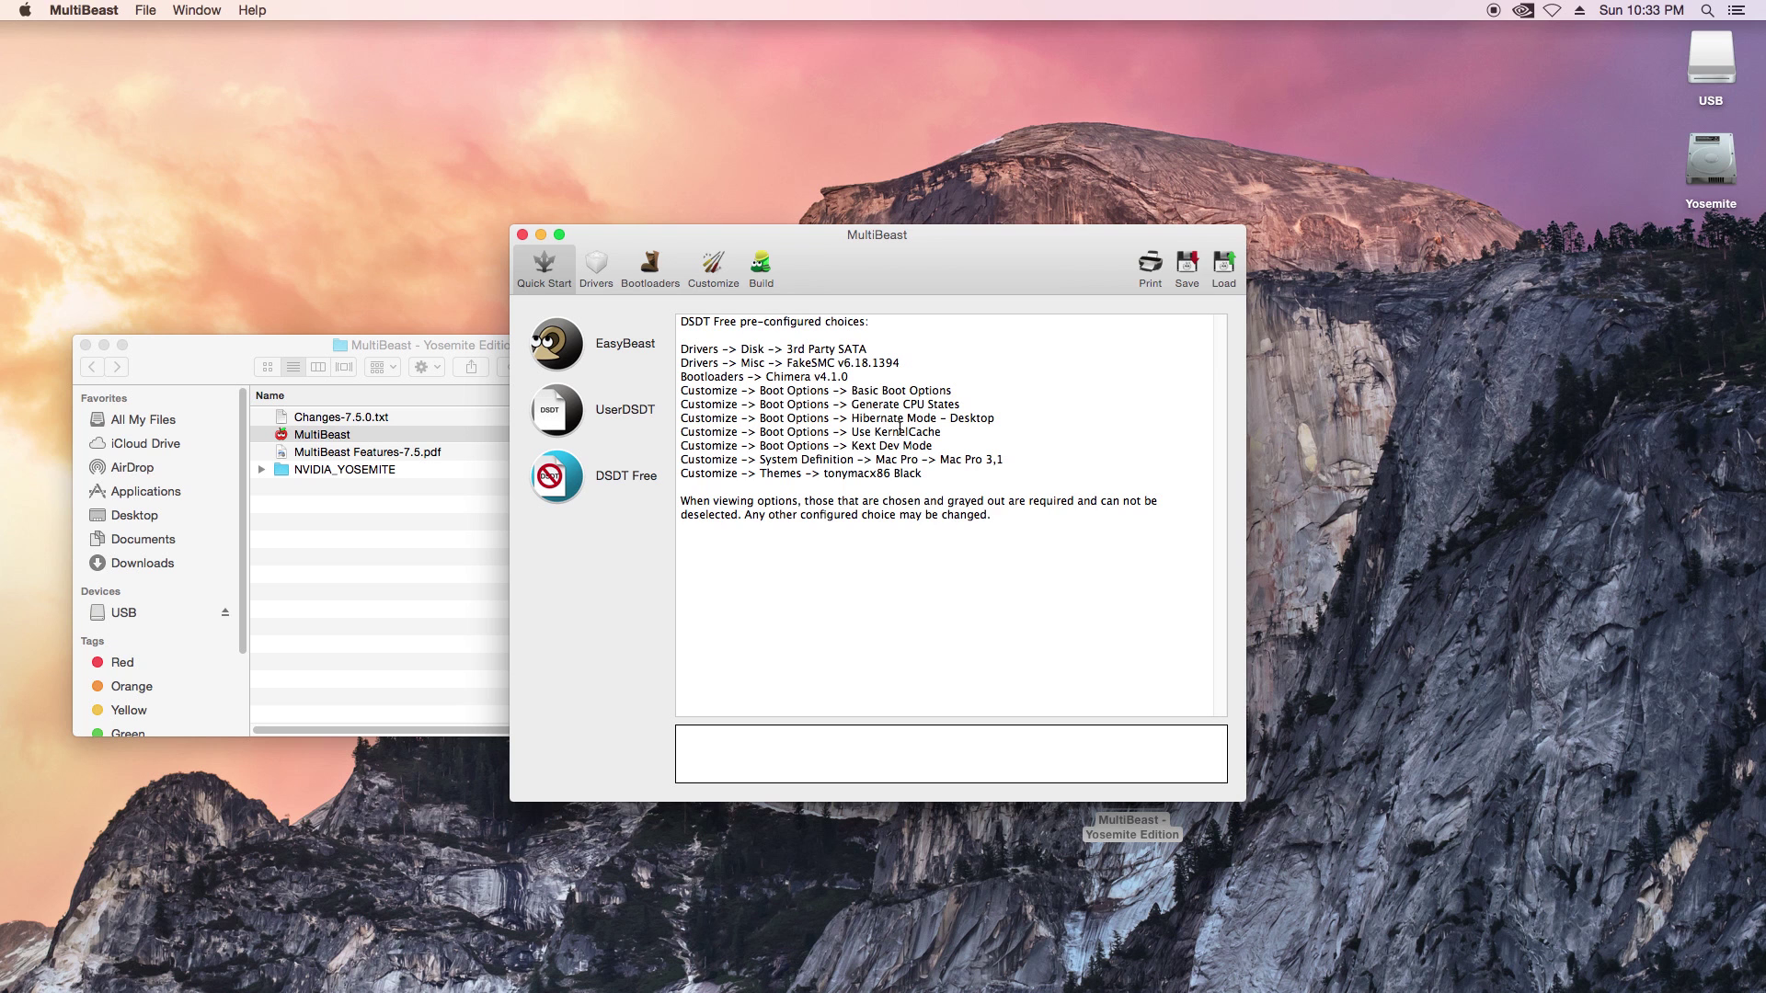
- Tick the ALC1150 driver under Drivers > Audio > Realtek ALCxxx
click(592, 270)
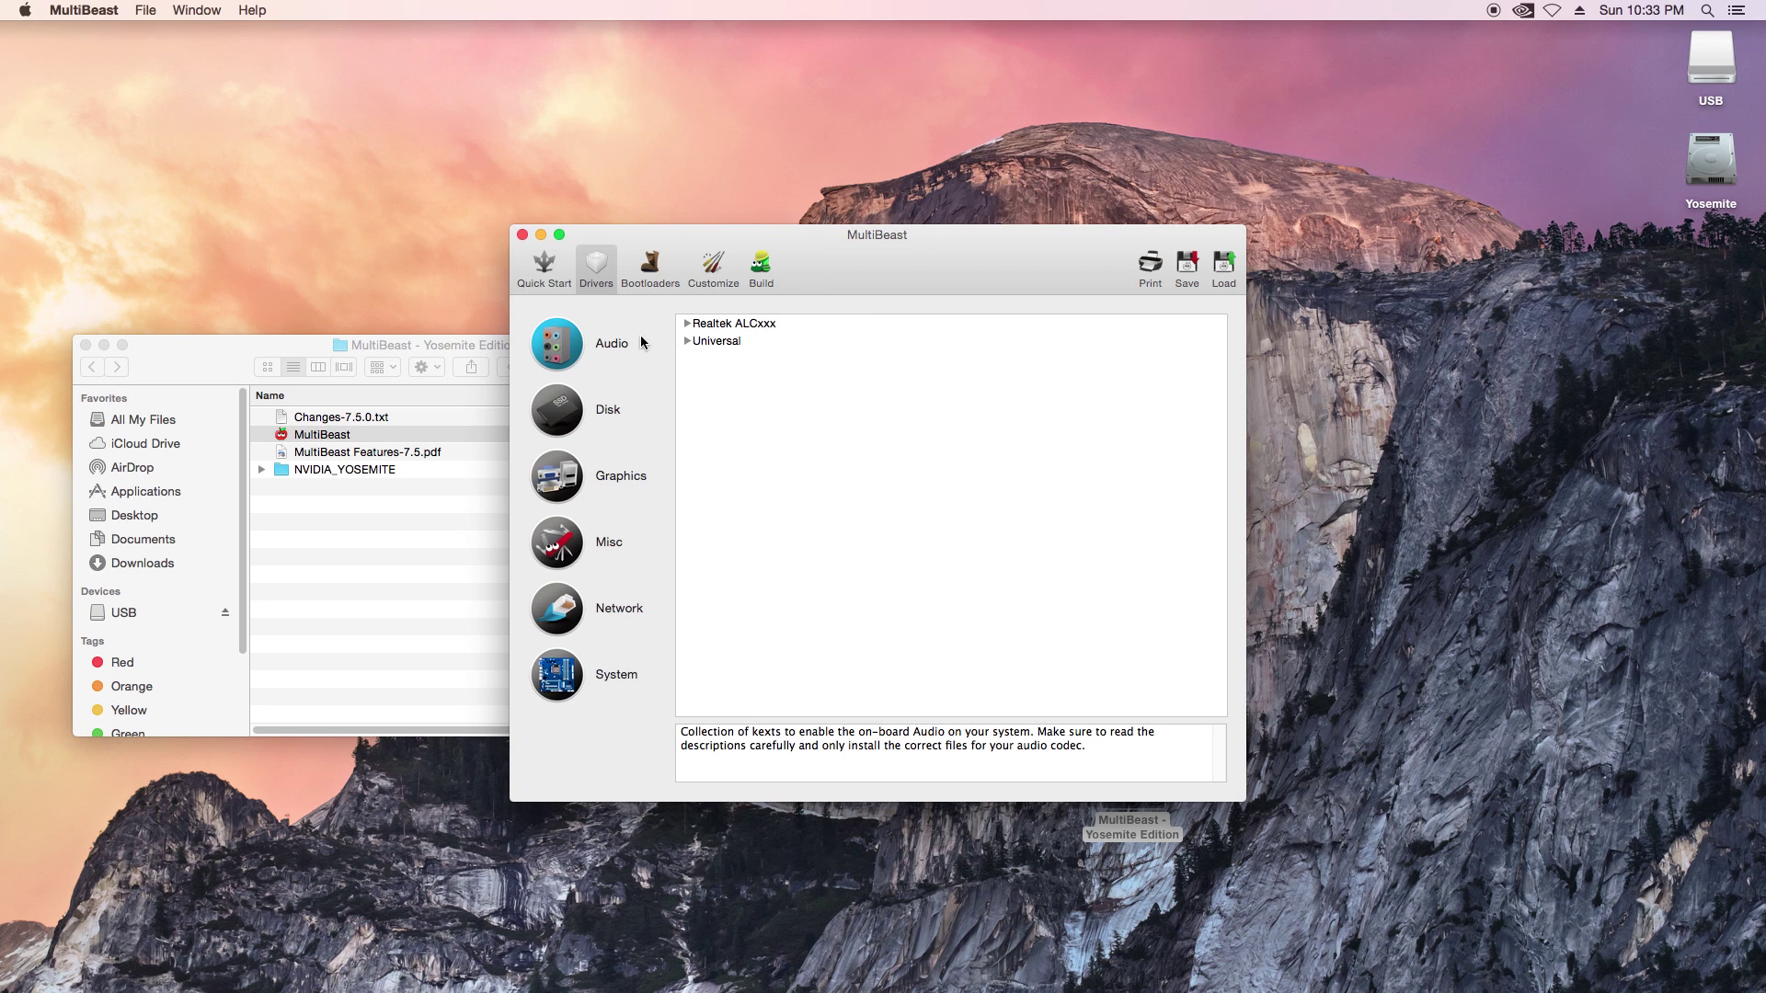
click(569, 352)
click(689, 324)
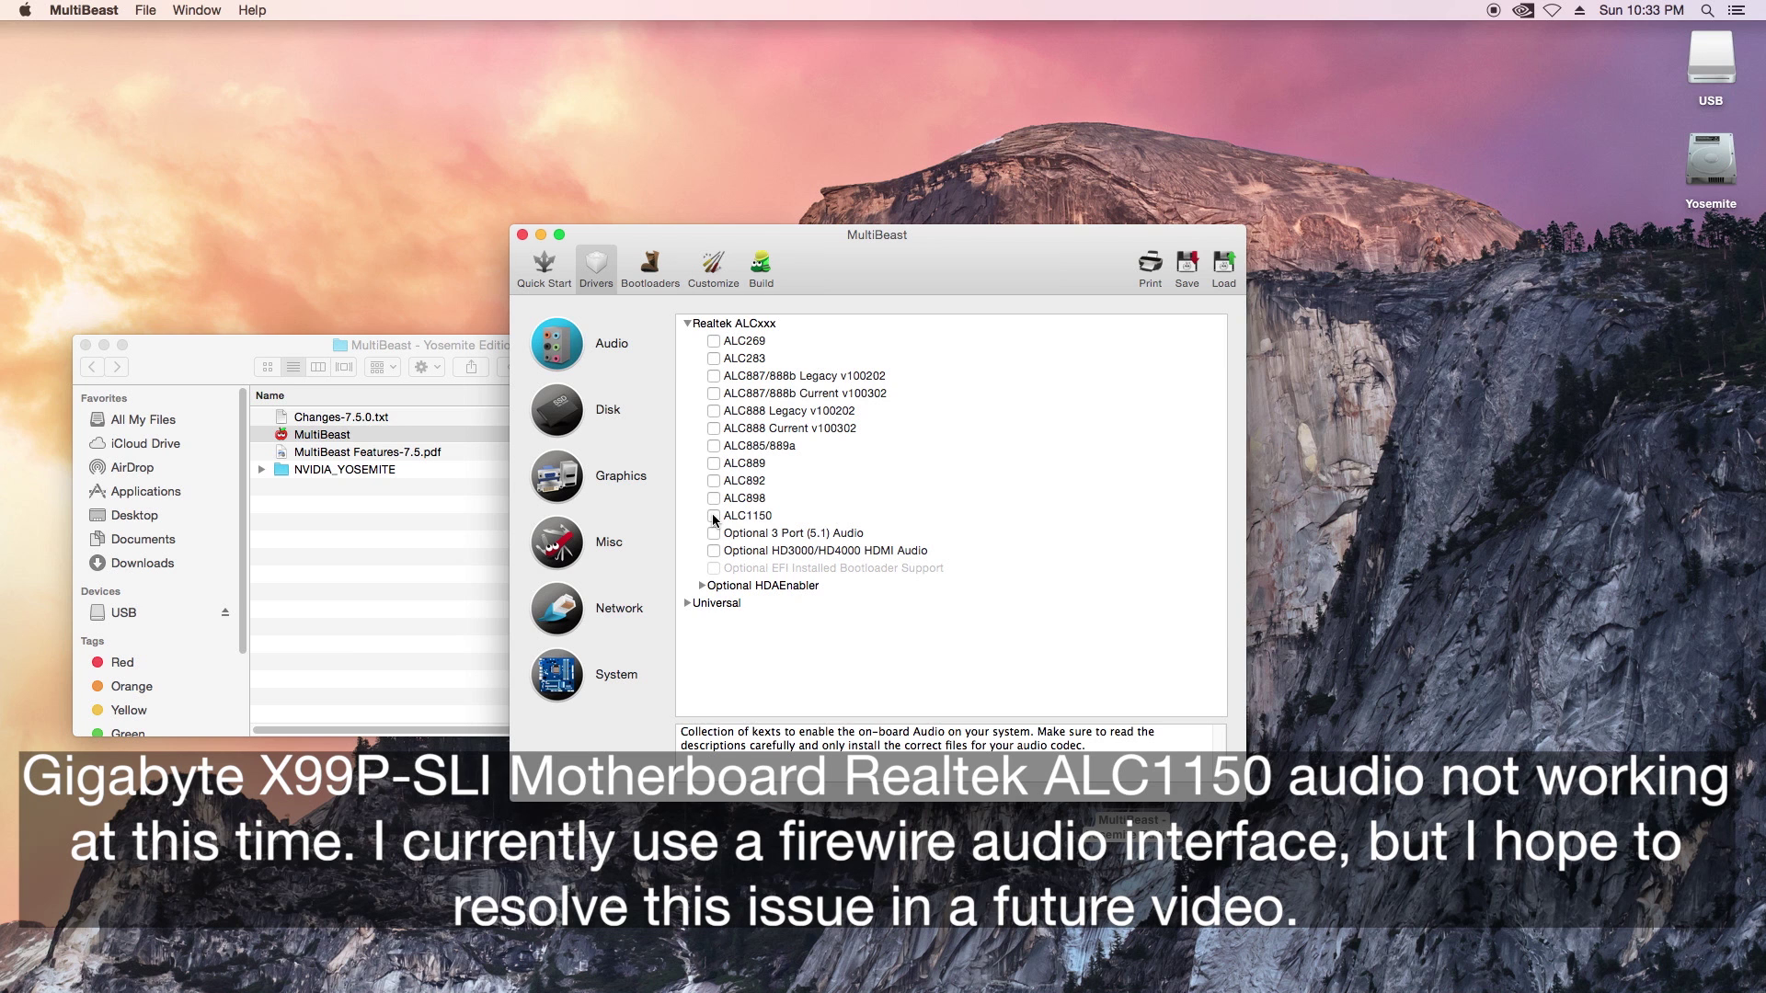
click(713, 513)
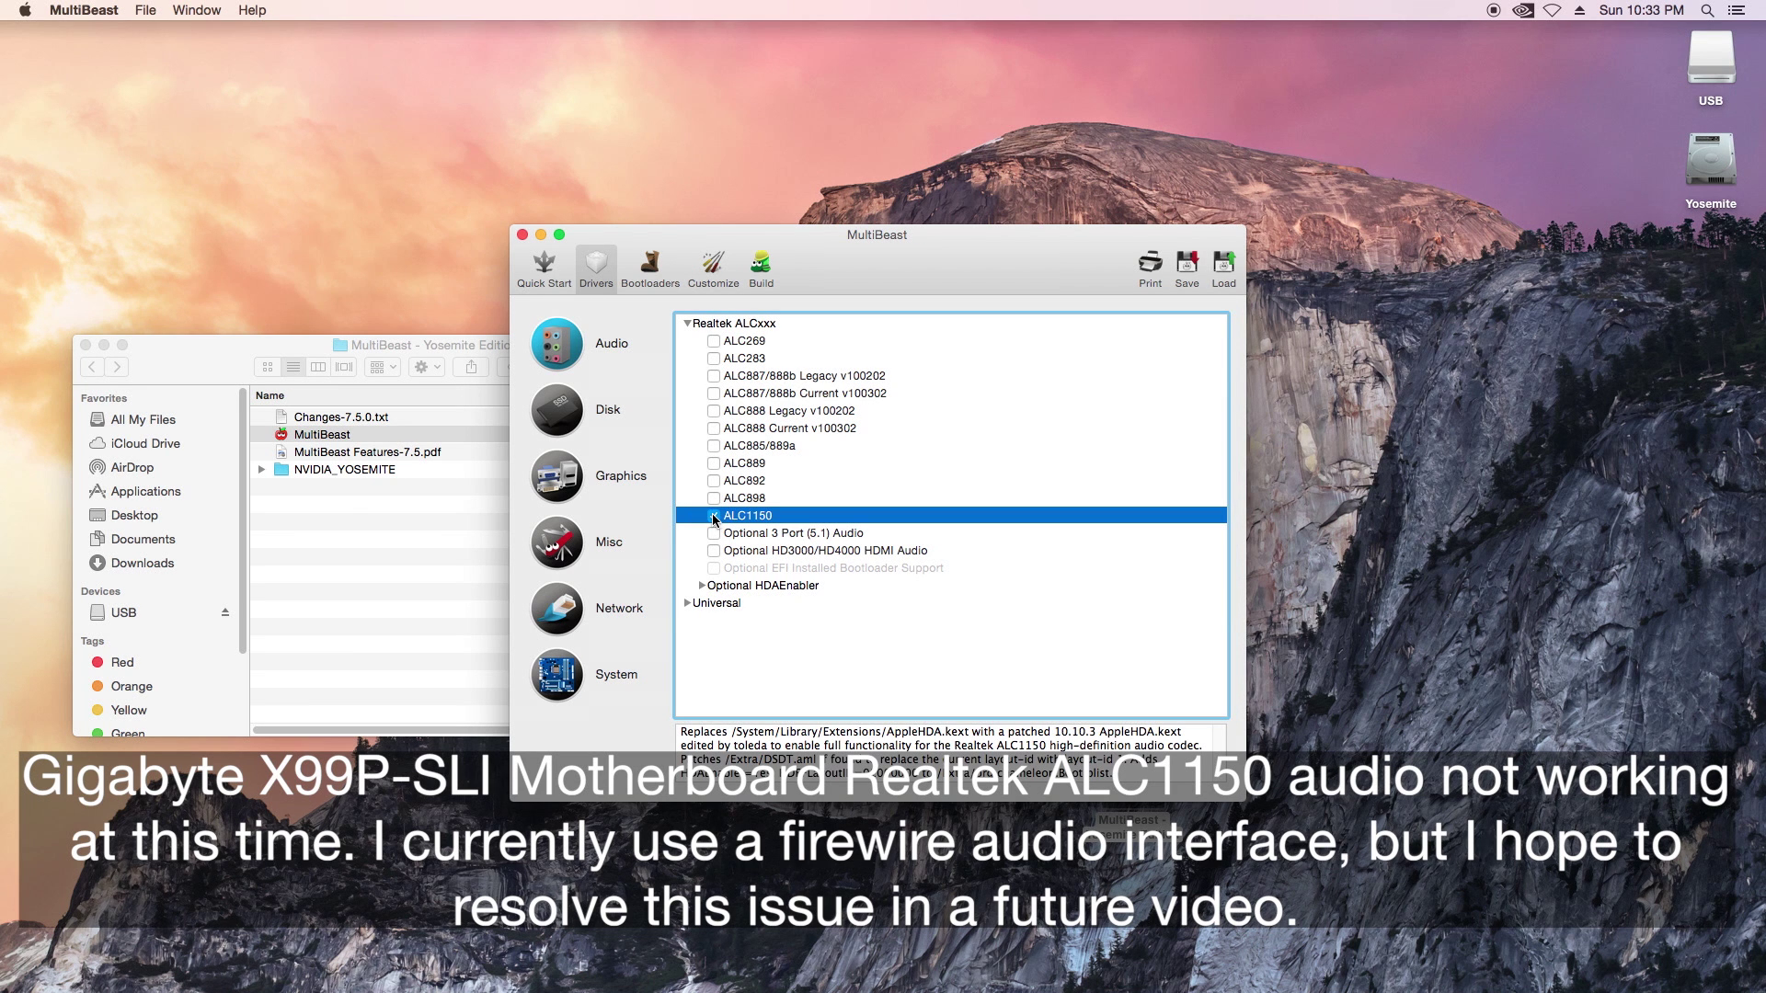
click(566, 421)
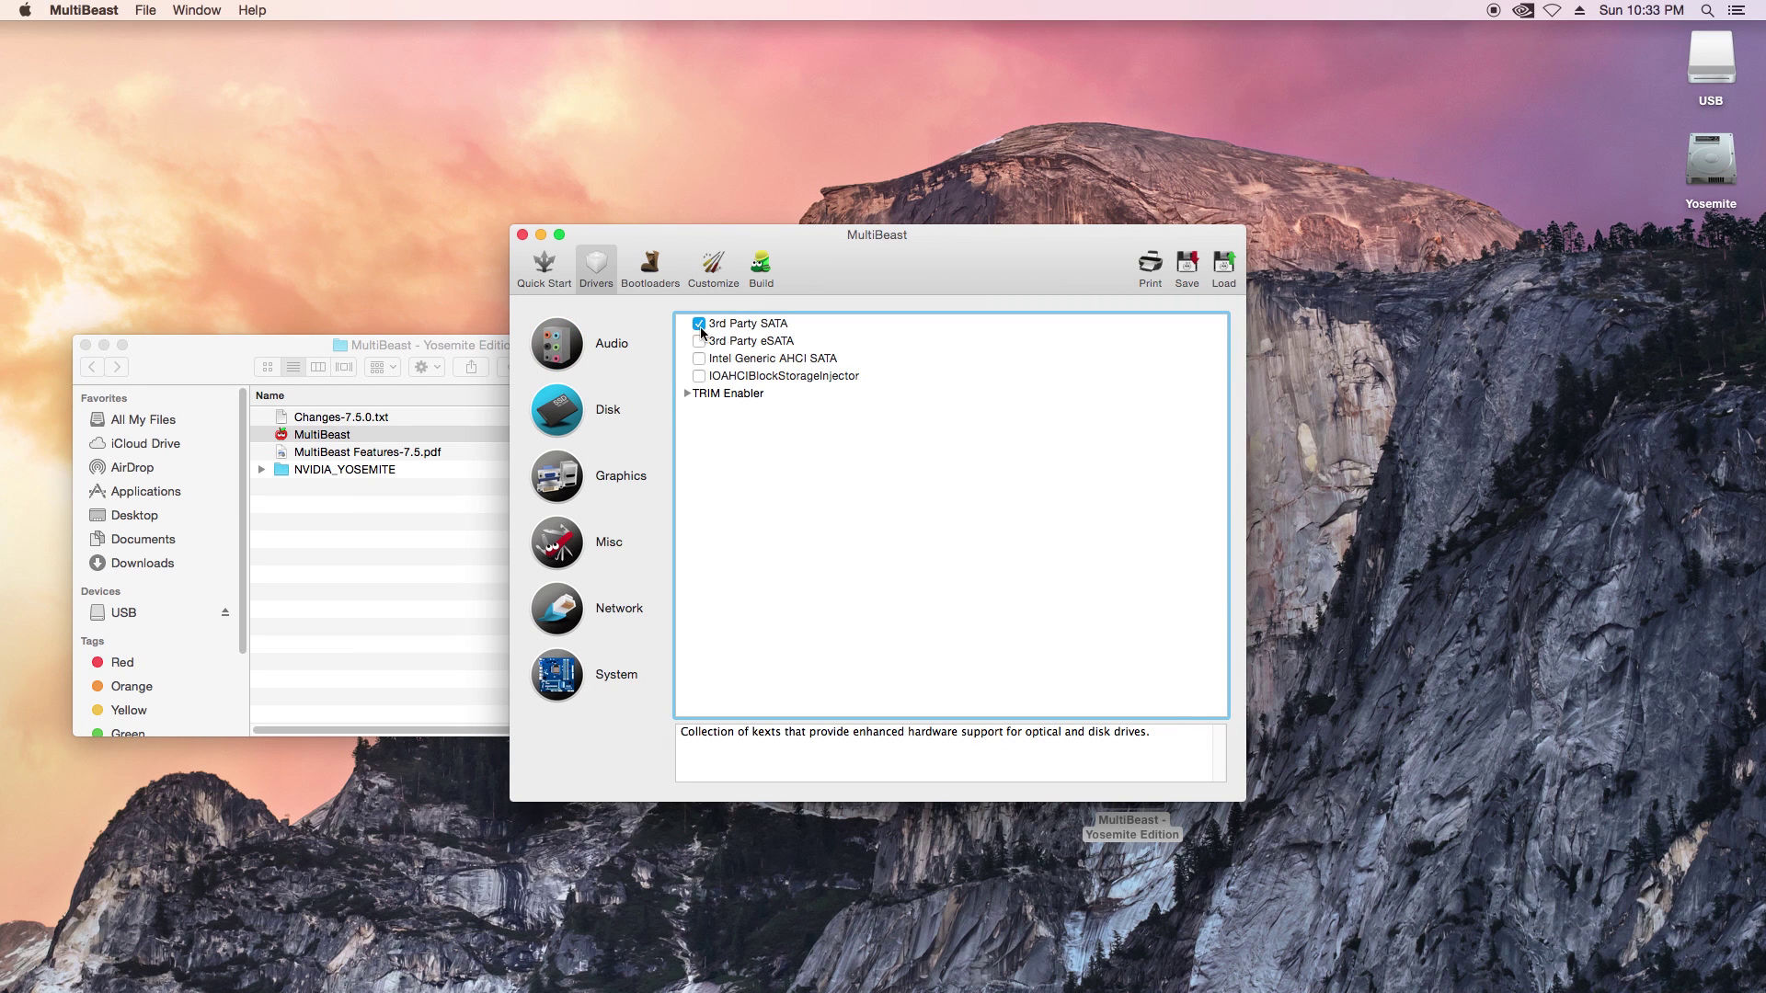
- Confirm the 10.10.3 TRIM Patch under Disk and VoodooTSCSync 6 Core under Misc
click(687, 394)
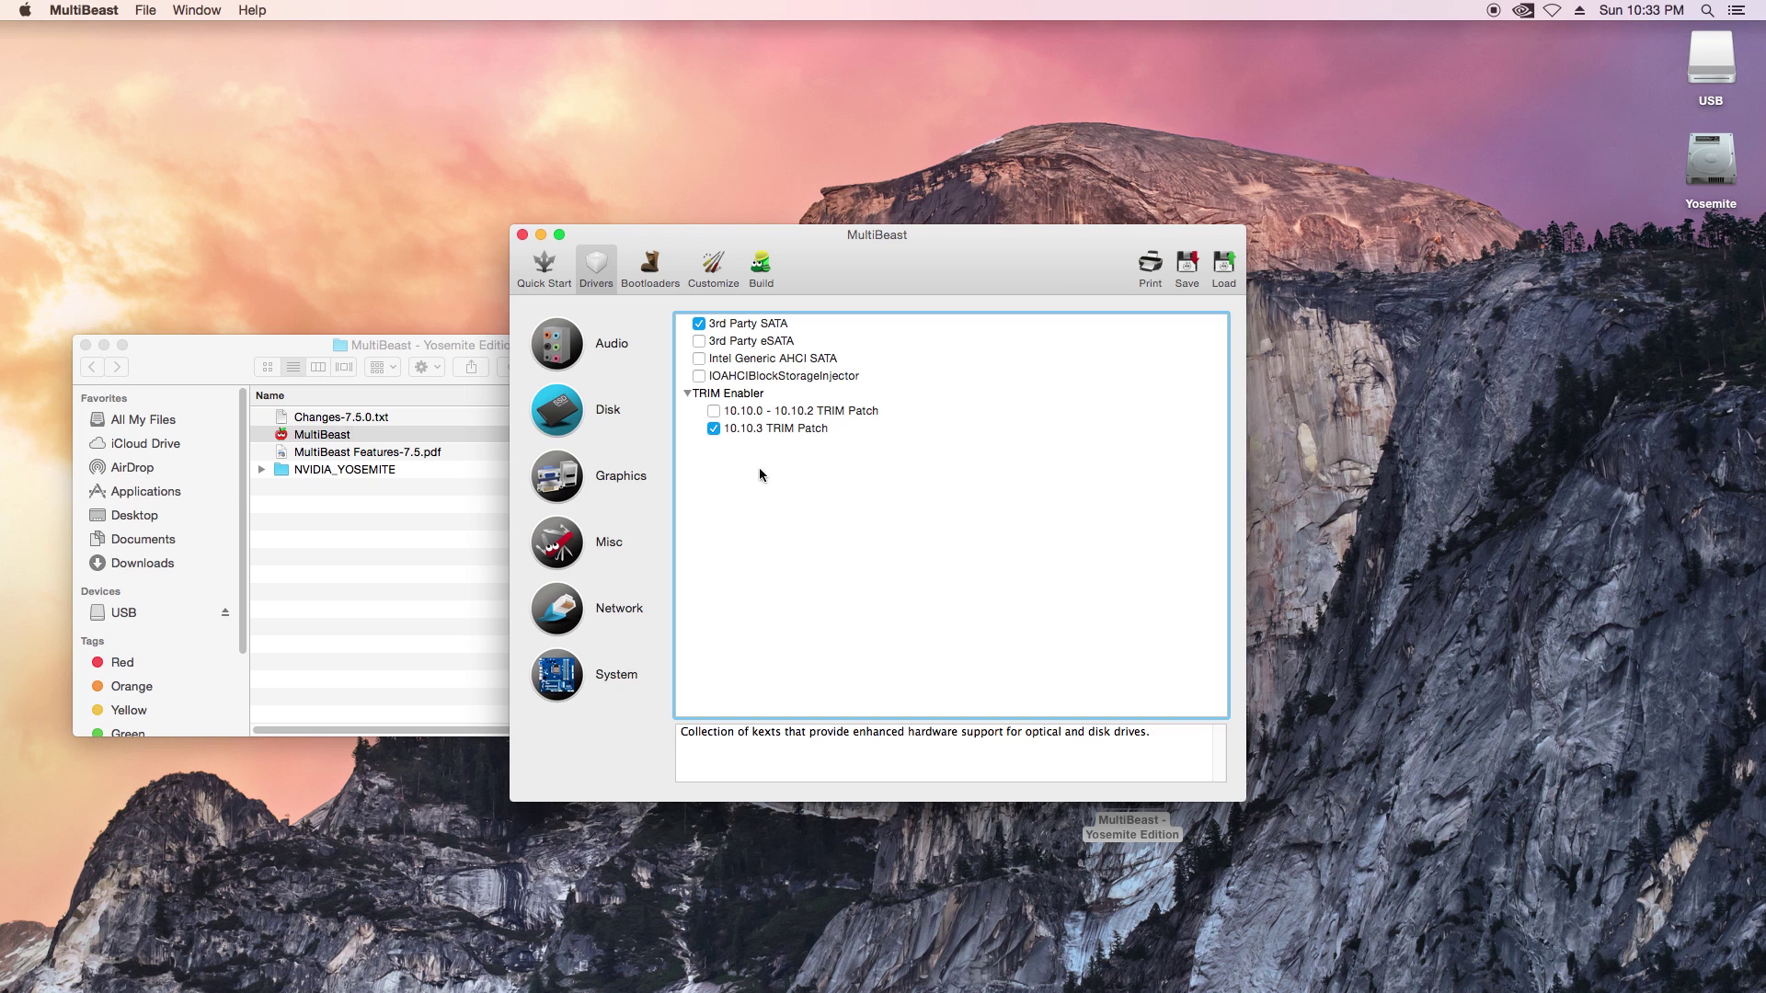
click(564, 486)
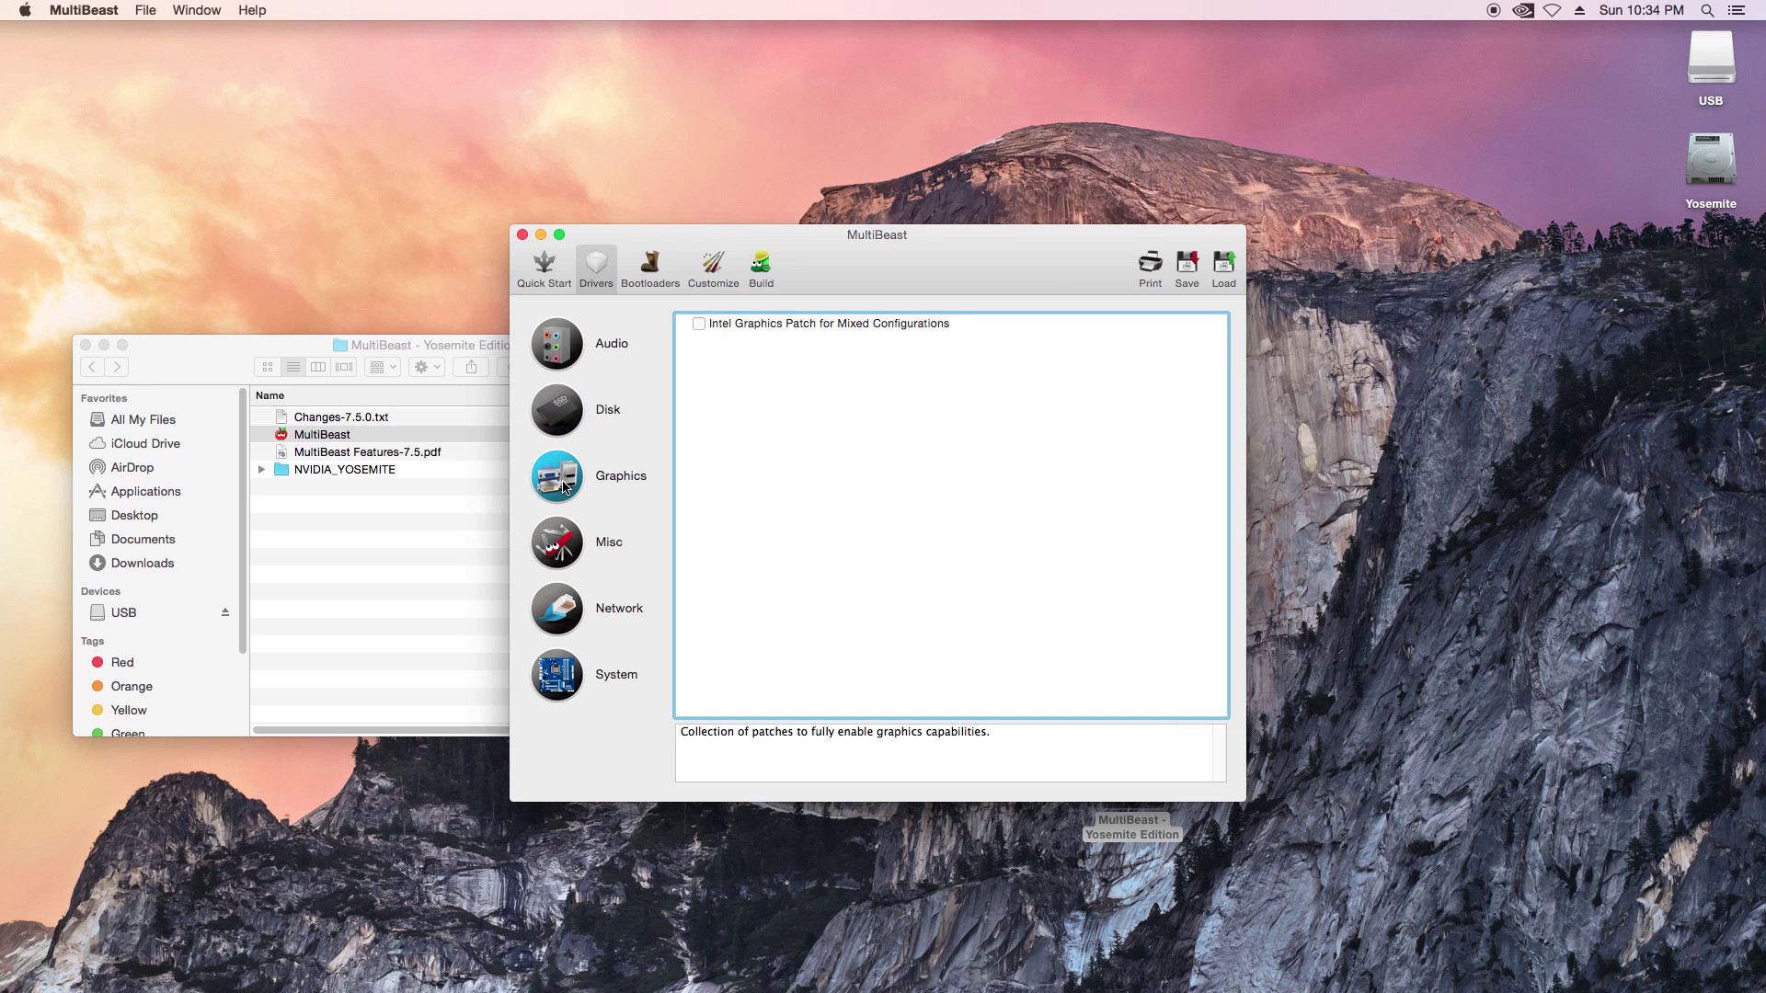
click(563, 552)
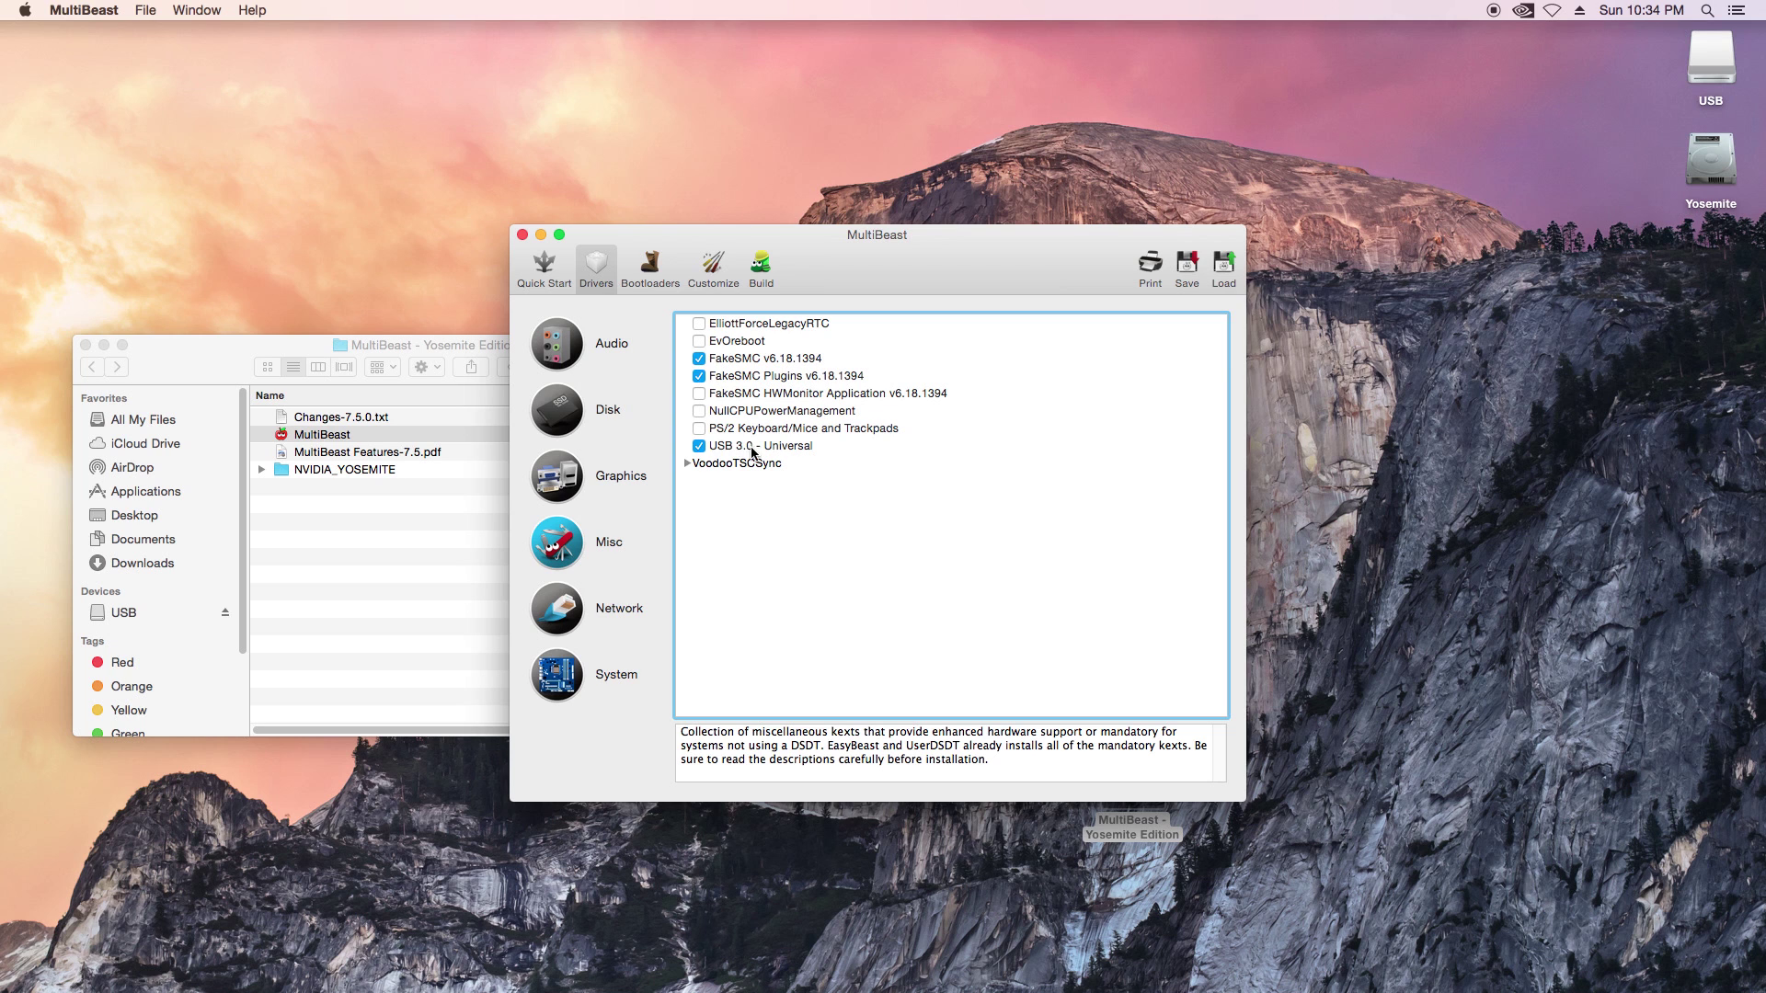
click(685, 465)
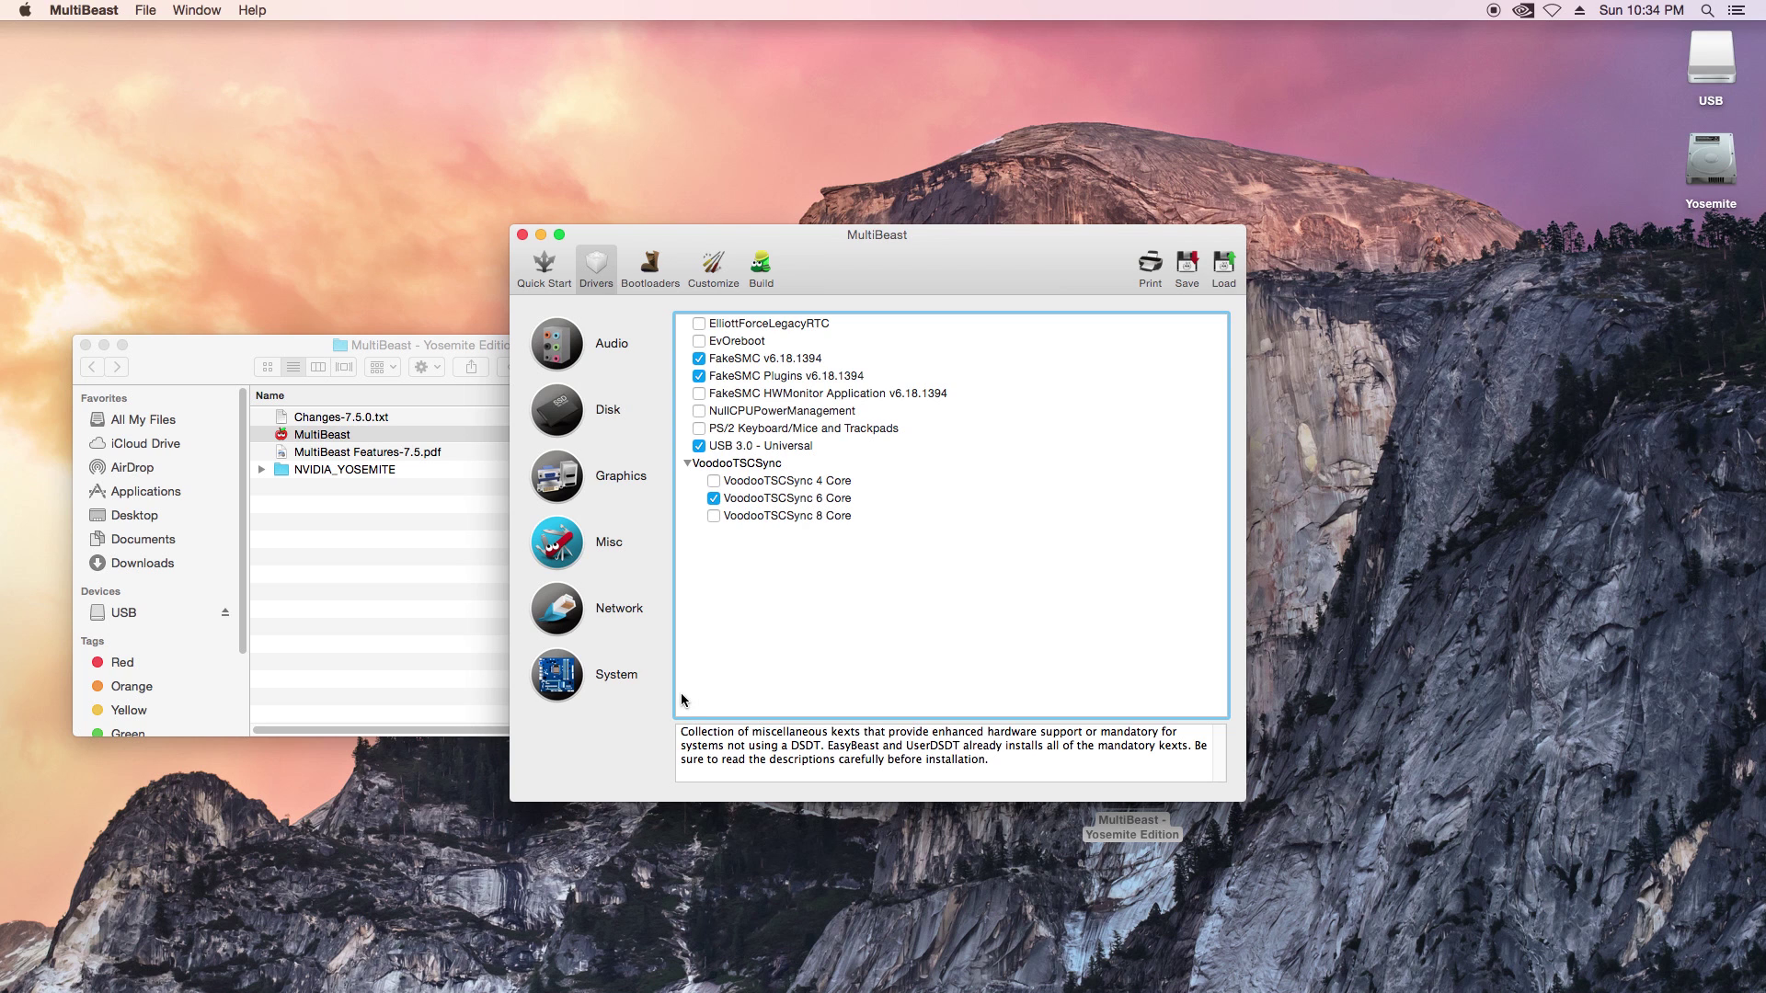
click(559, 612)
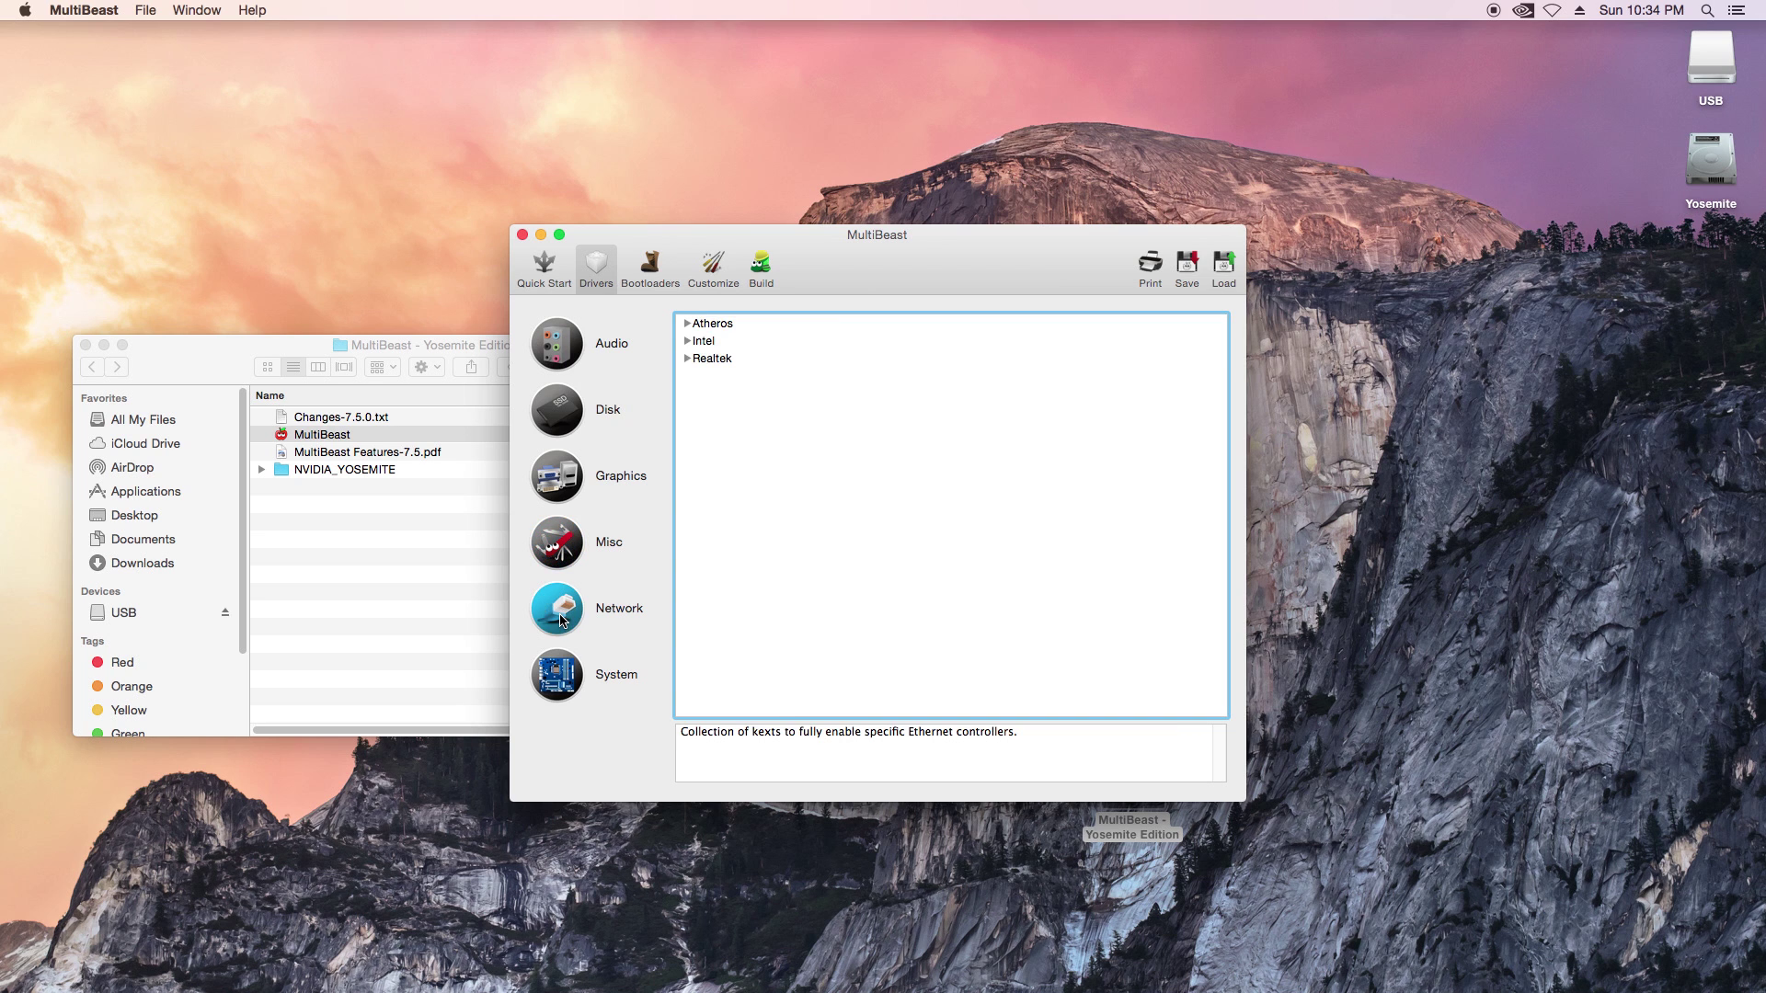
- Tick the AppleIntelE1000e v3.2.4.2 Intel network driver
click(685, 341)
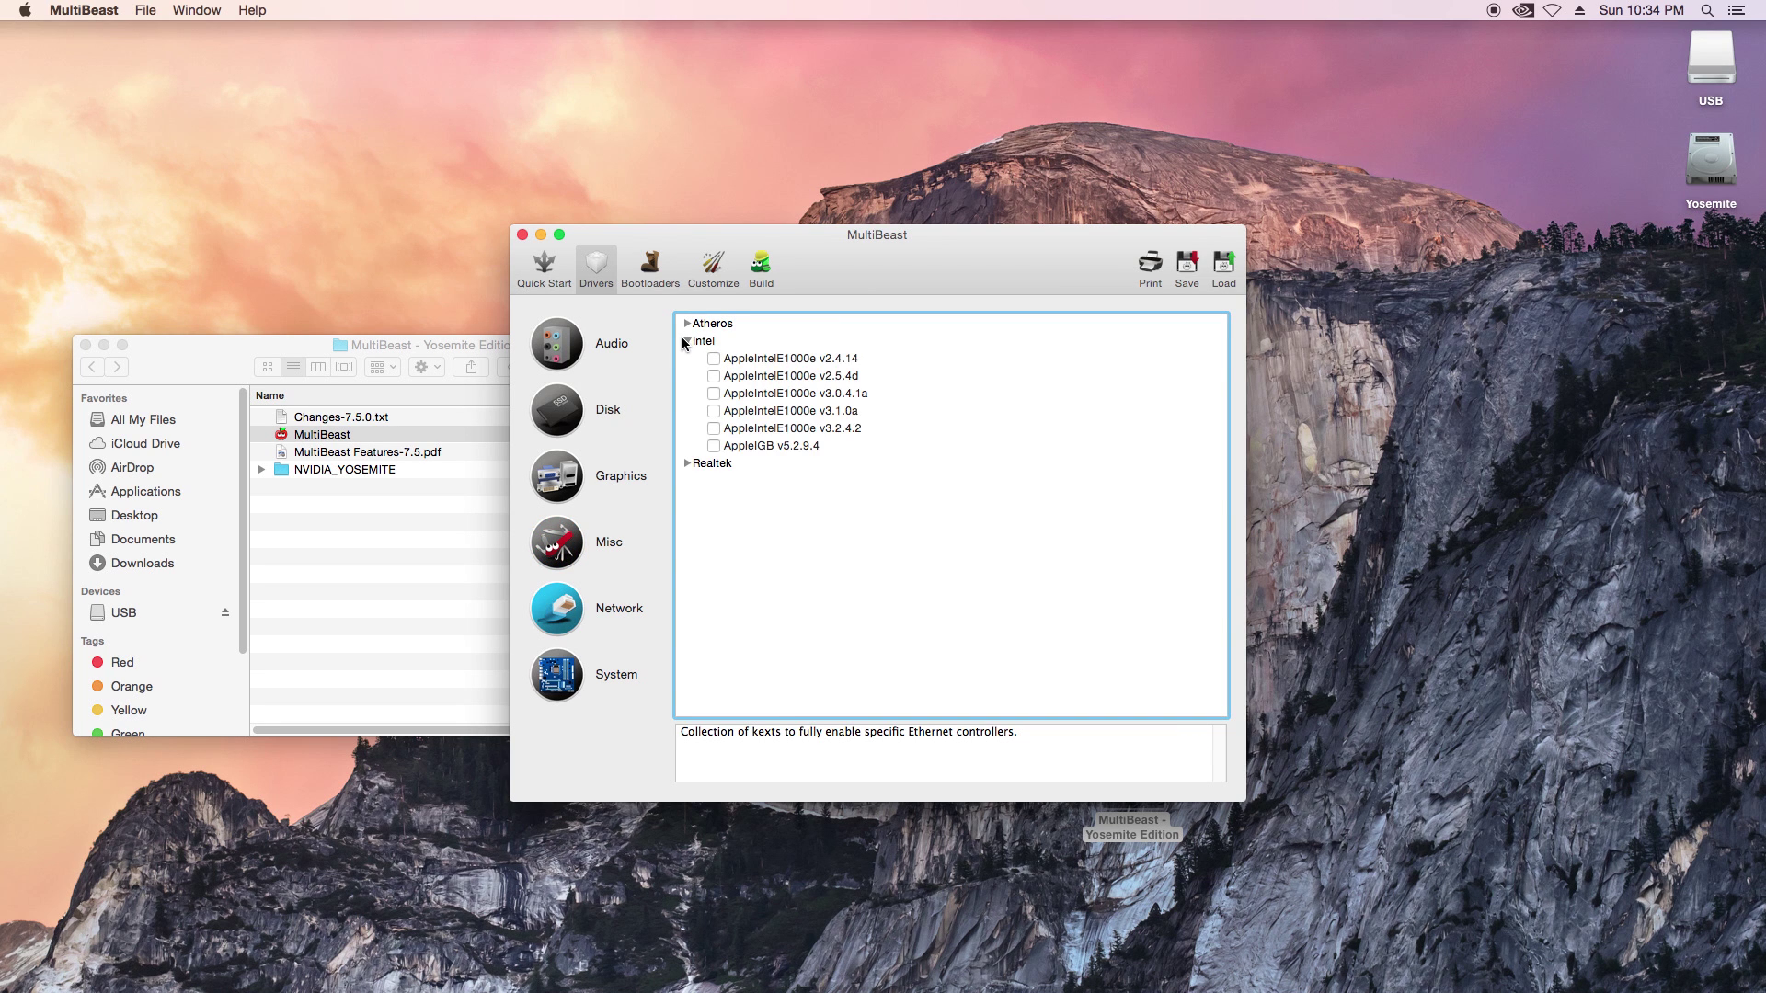
click(716, 431)
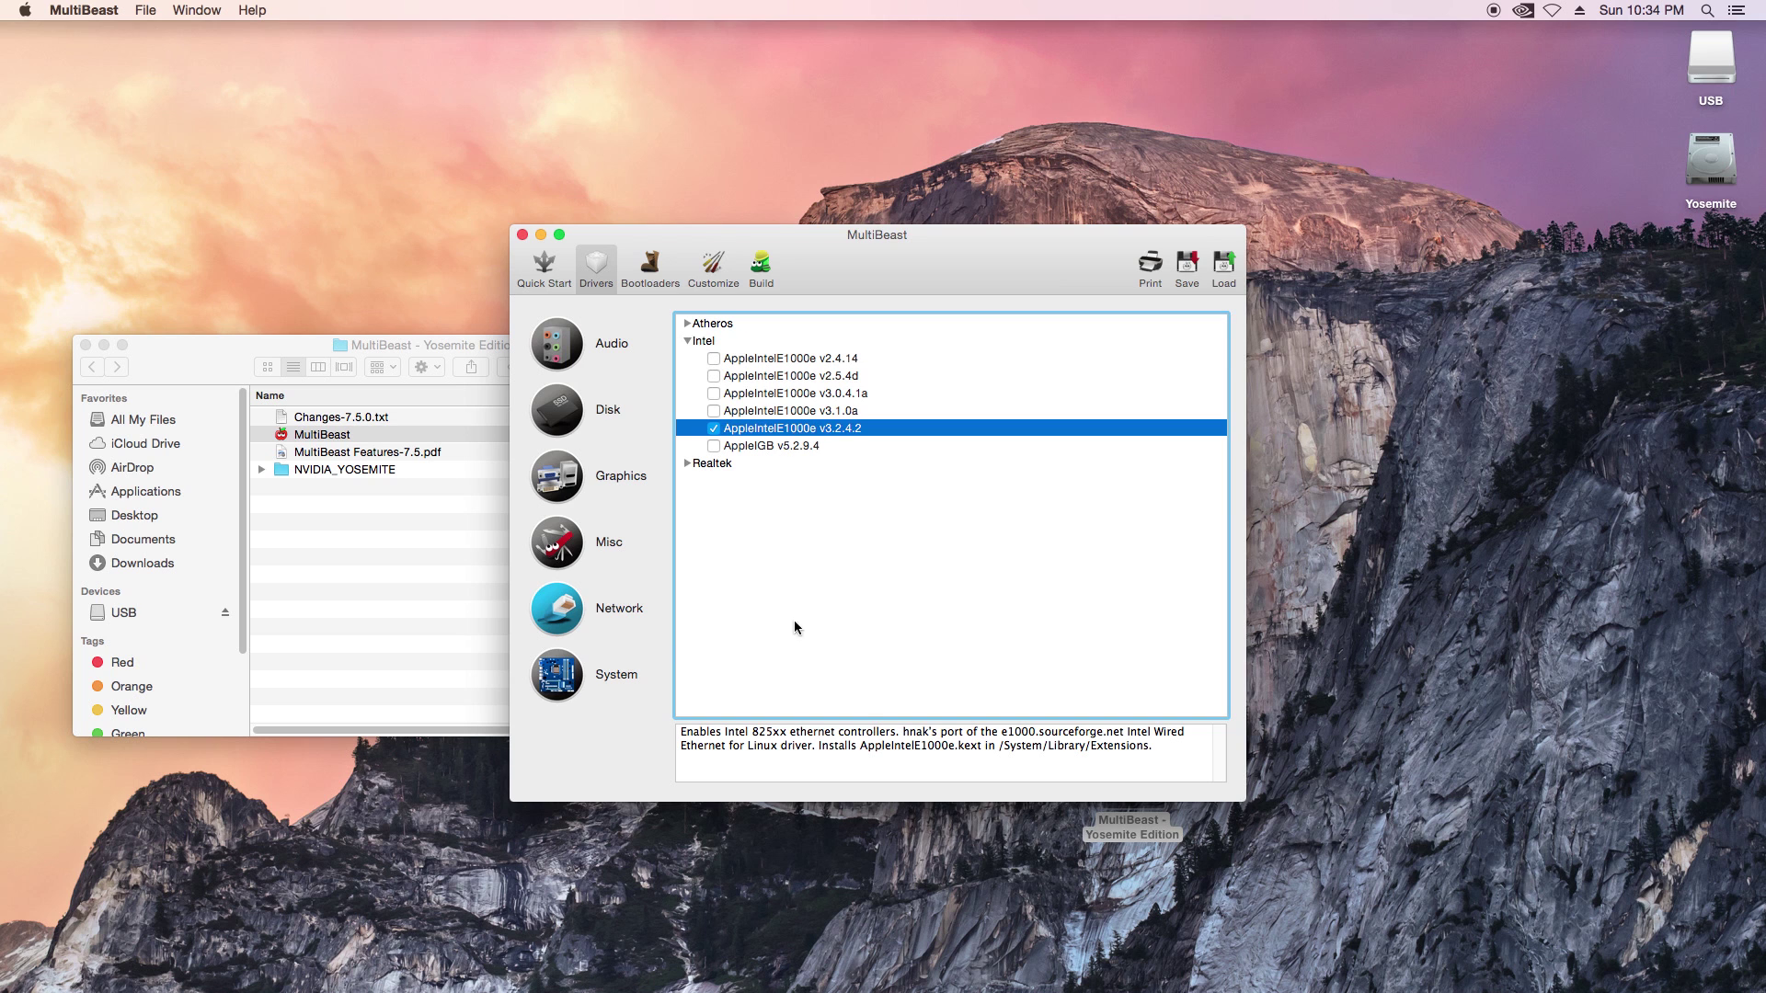
click(558, 685)
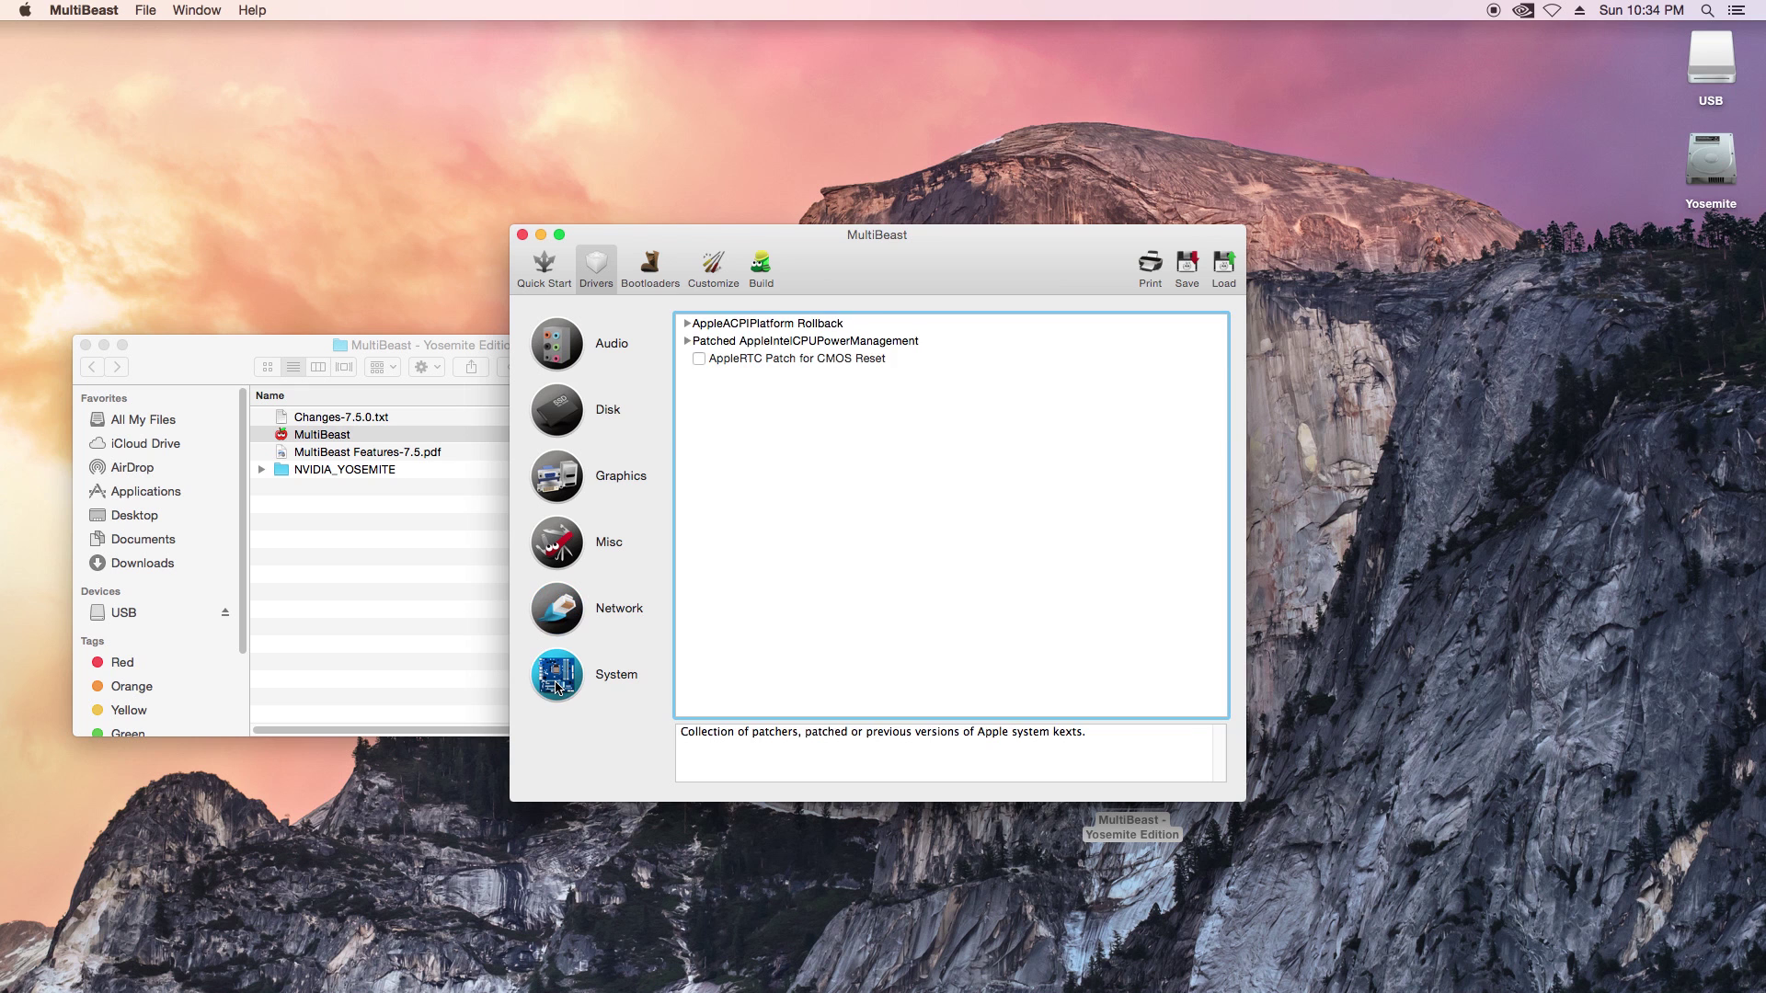
- Review the AppleACPIPlatform Rollback and Patched AppleIntelCPUPowerManagement groups, then show the Bootloaders with Chimera v4.1.0
click(687, 323)
click(686, 358)
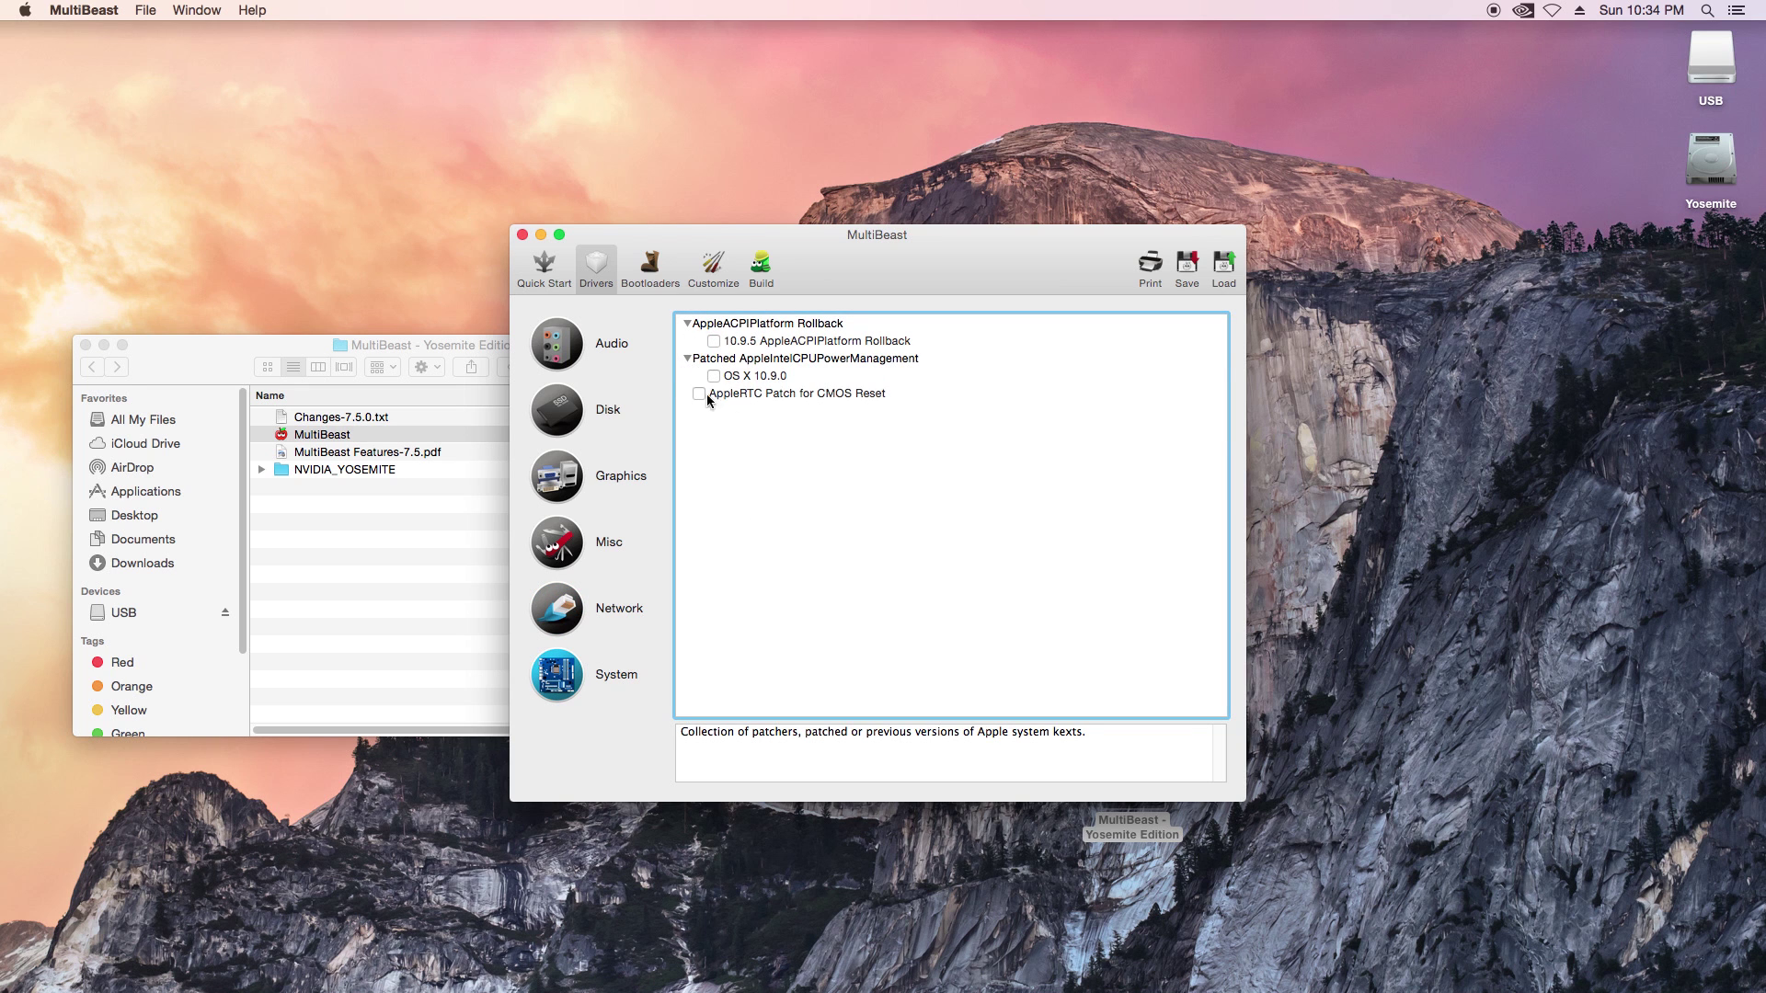
click(649, 269)
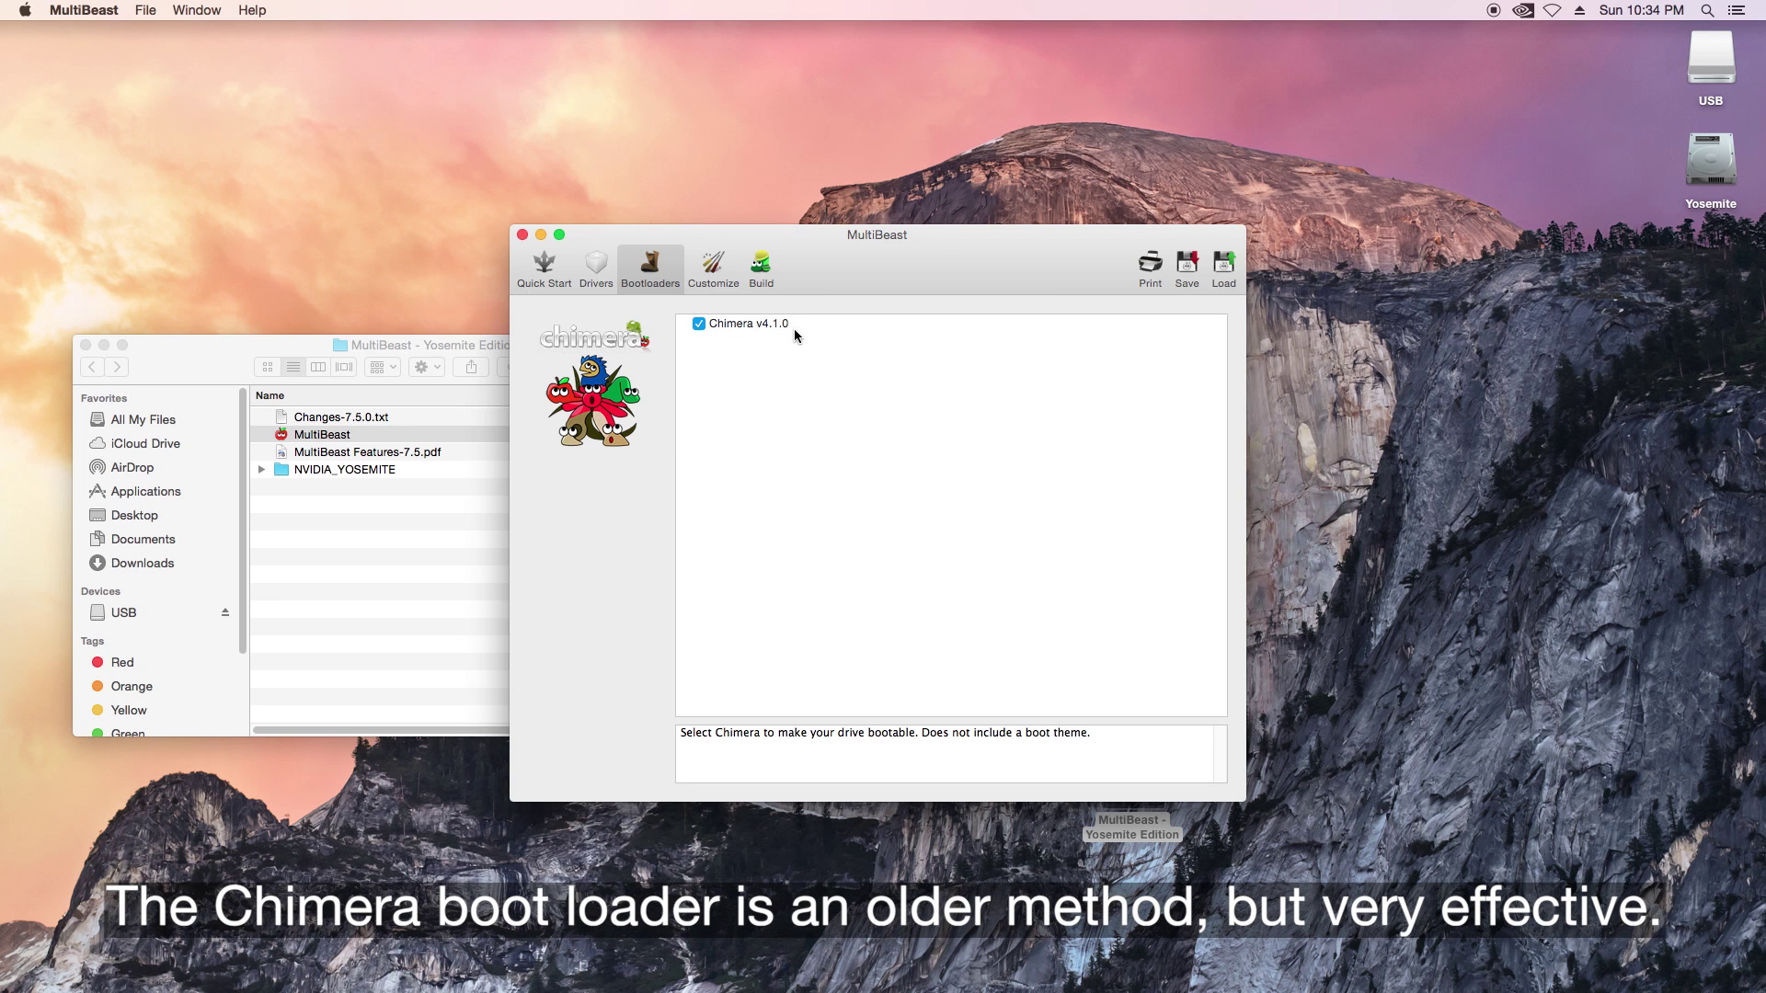
- Review SSDT options, the Mac Pro 3,1 definition and Chameleon 2.2 Default theme, then view the build summary
click(713, 270)
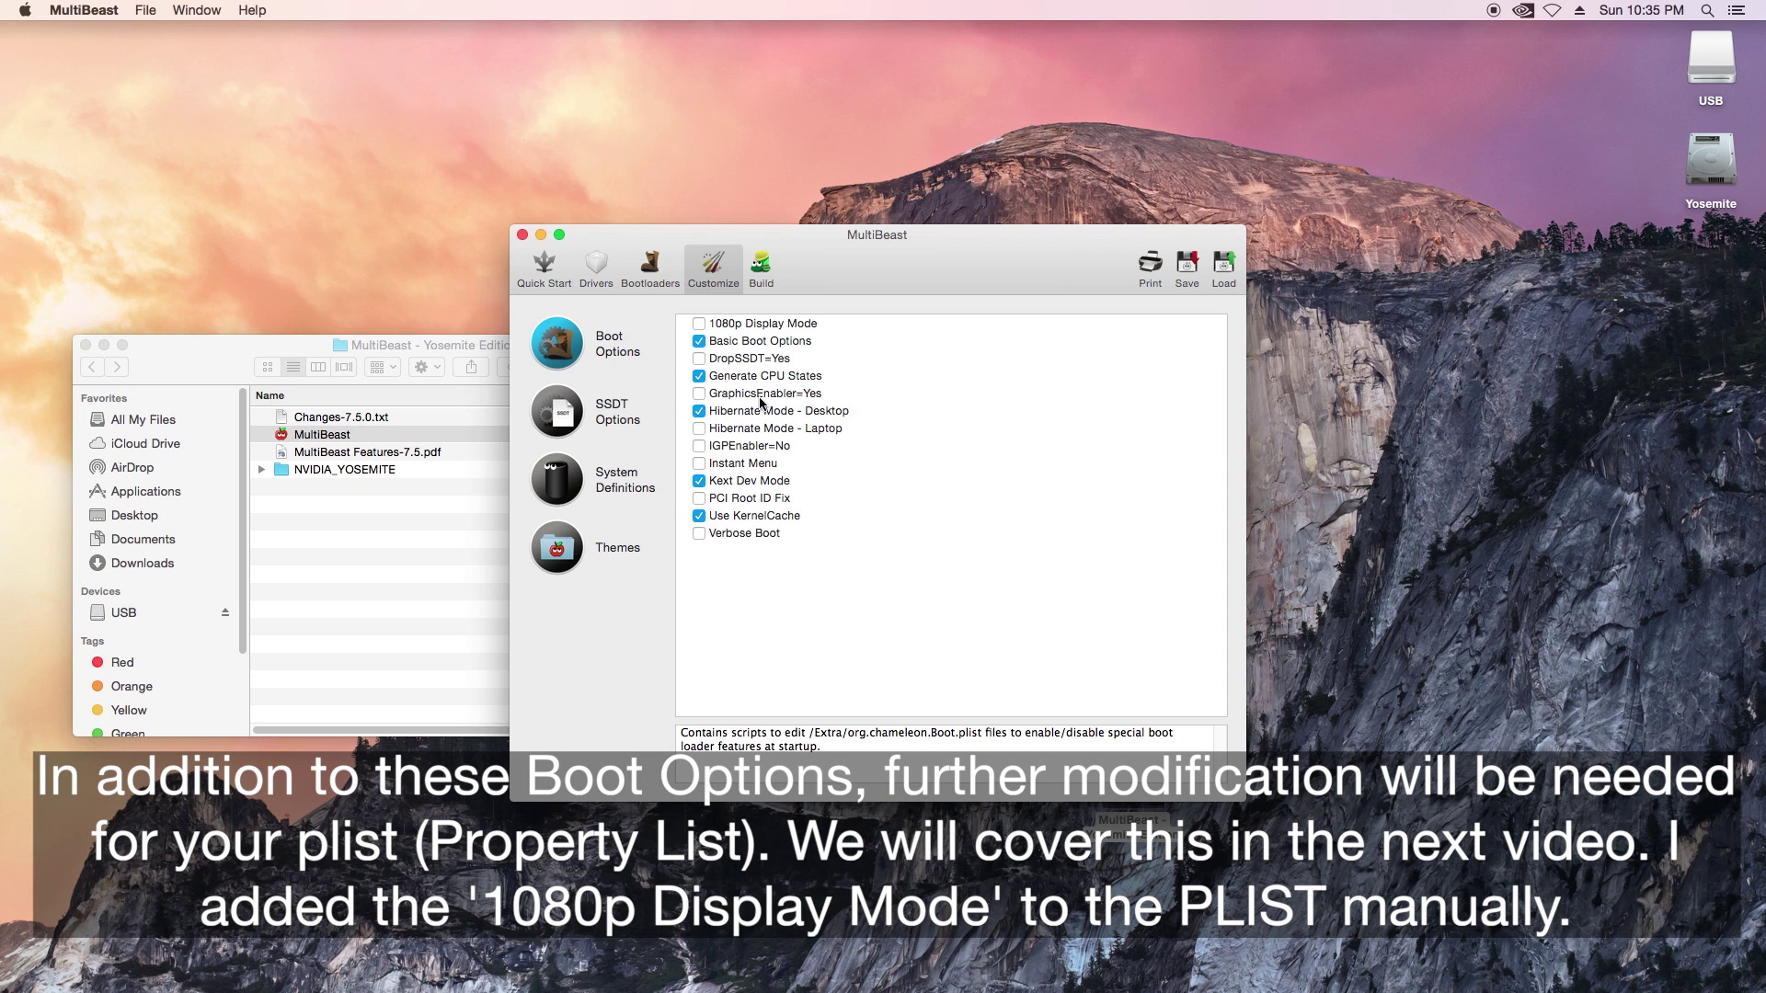
click(564, 422)
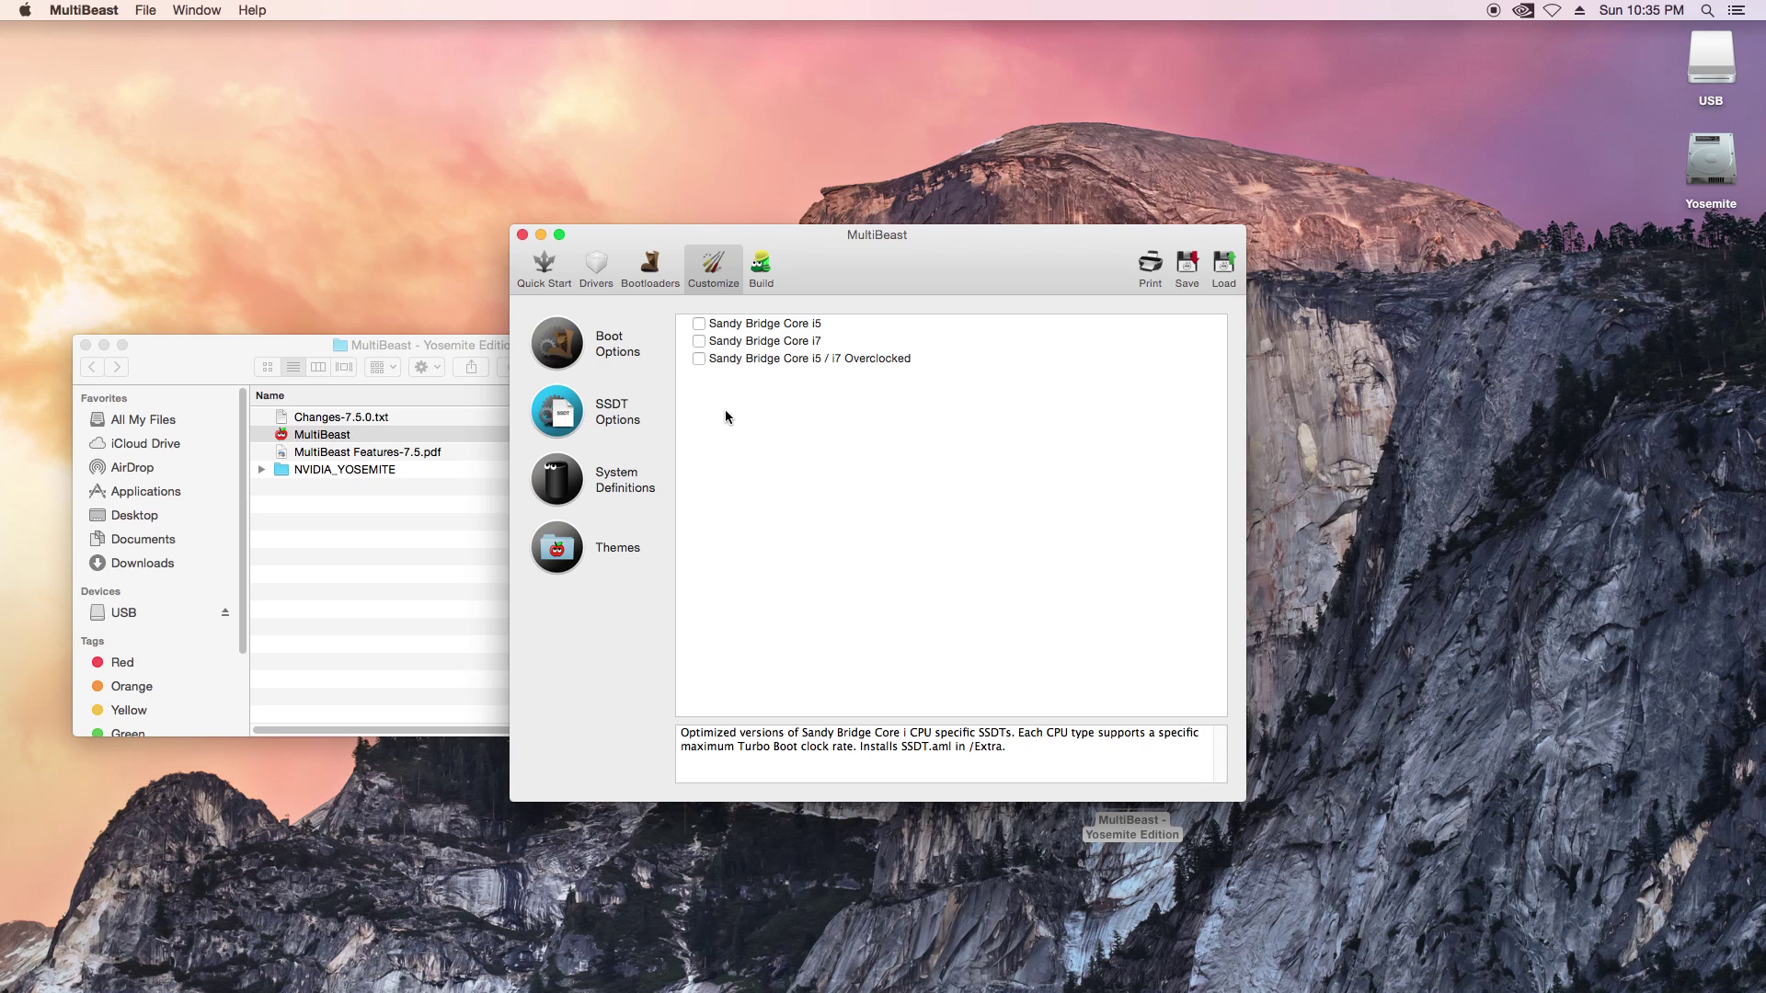
click(558, 491)
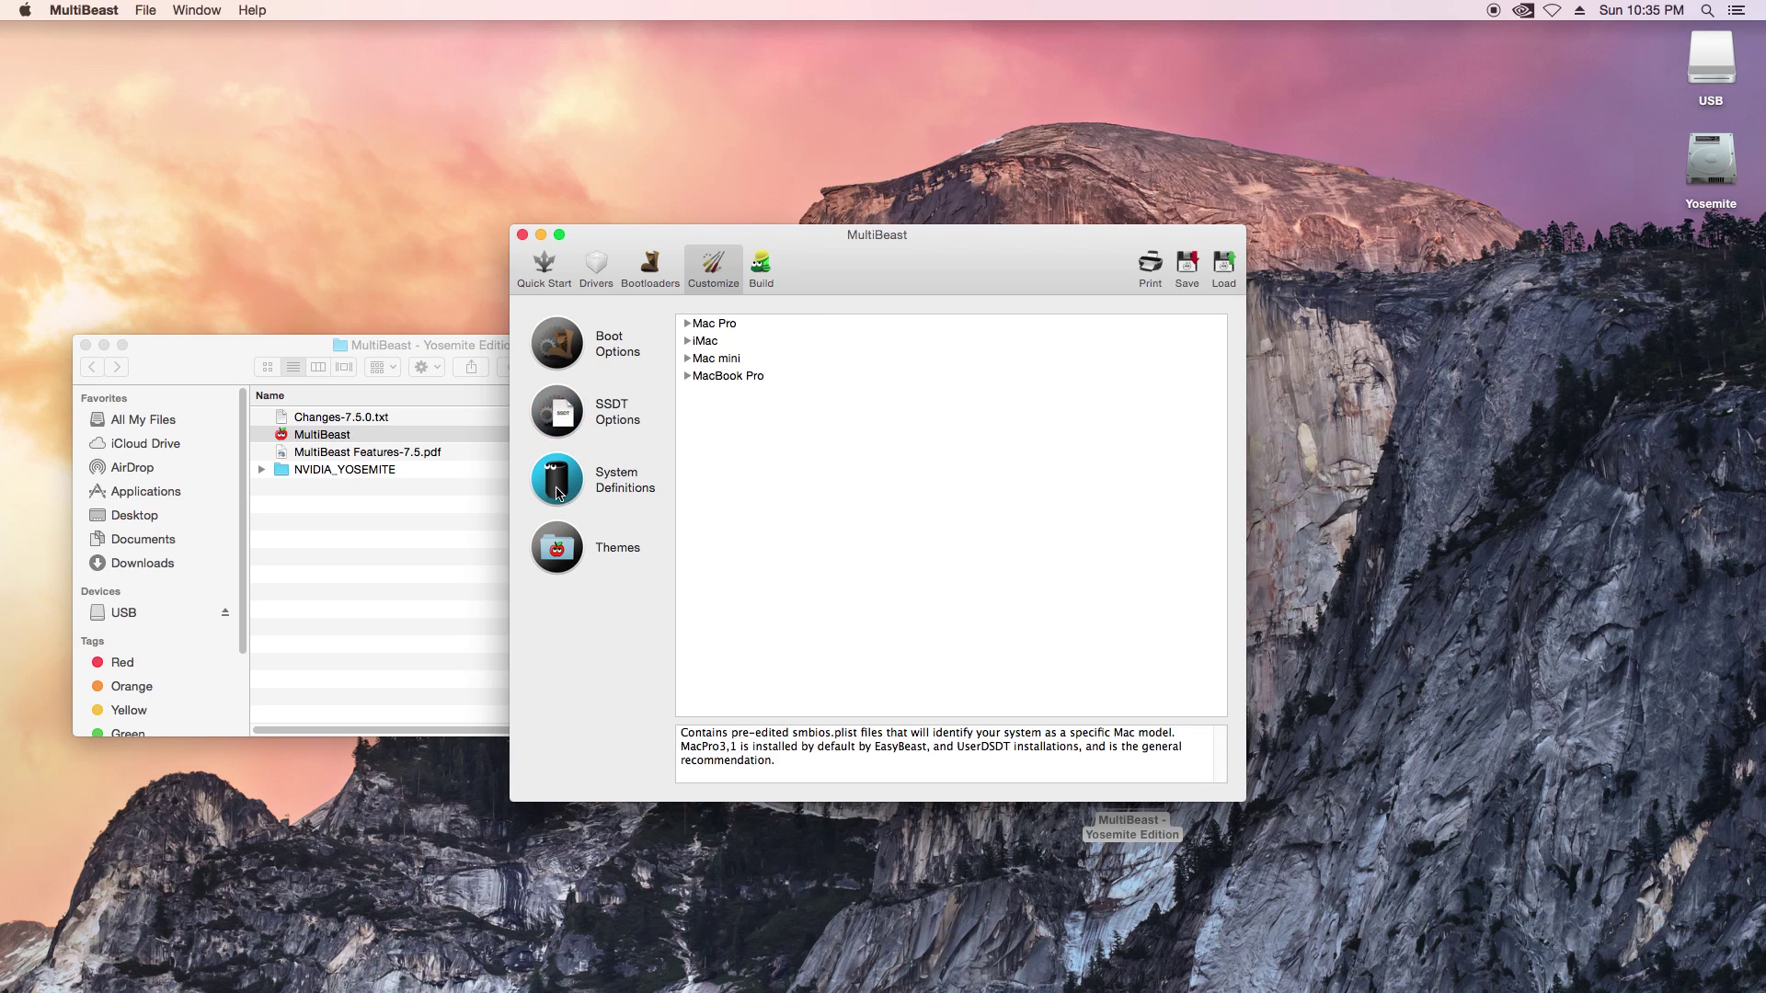
click(688, 323)
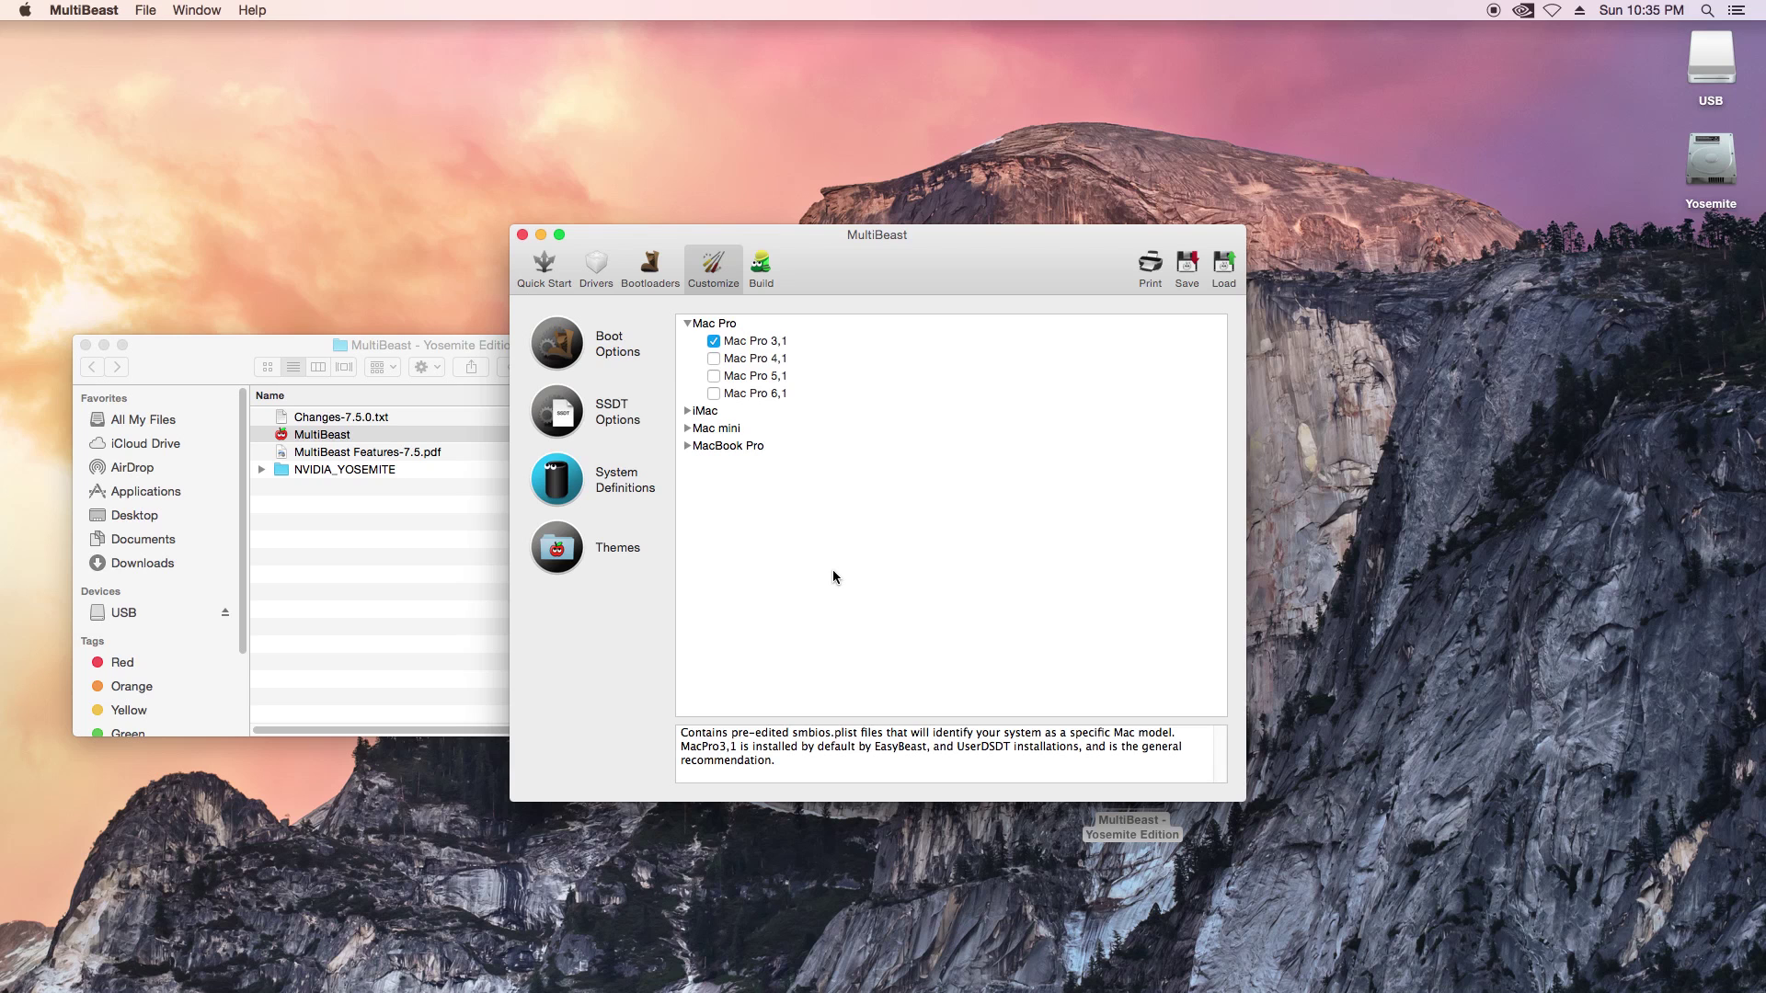
click(558, 556)
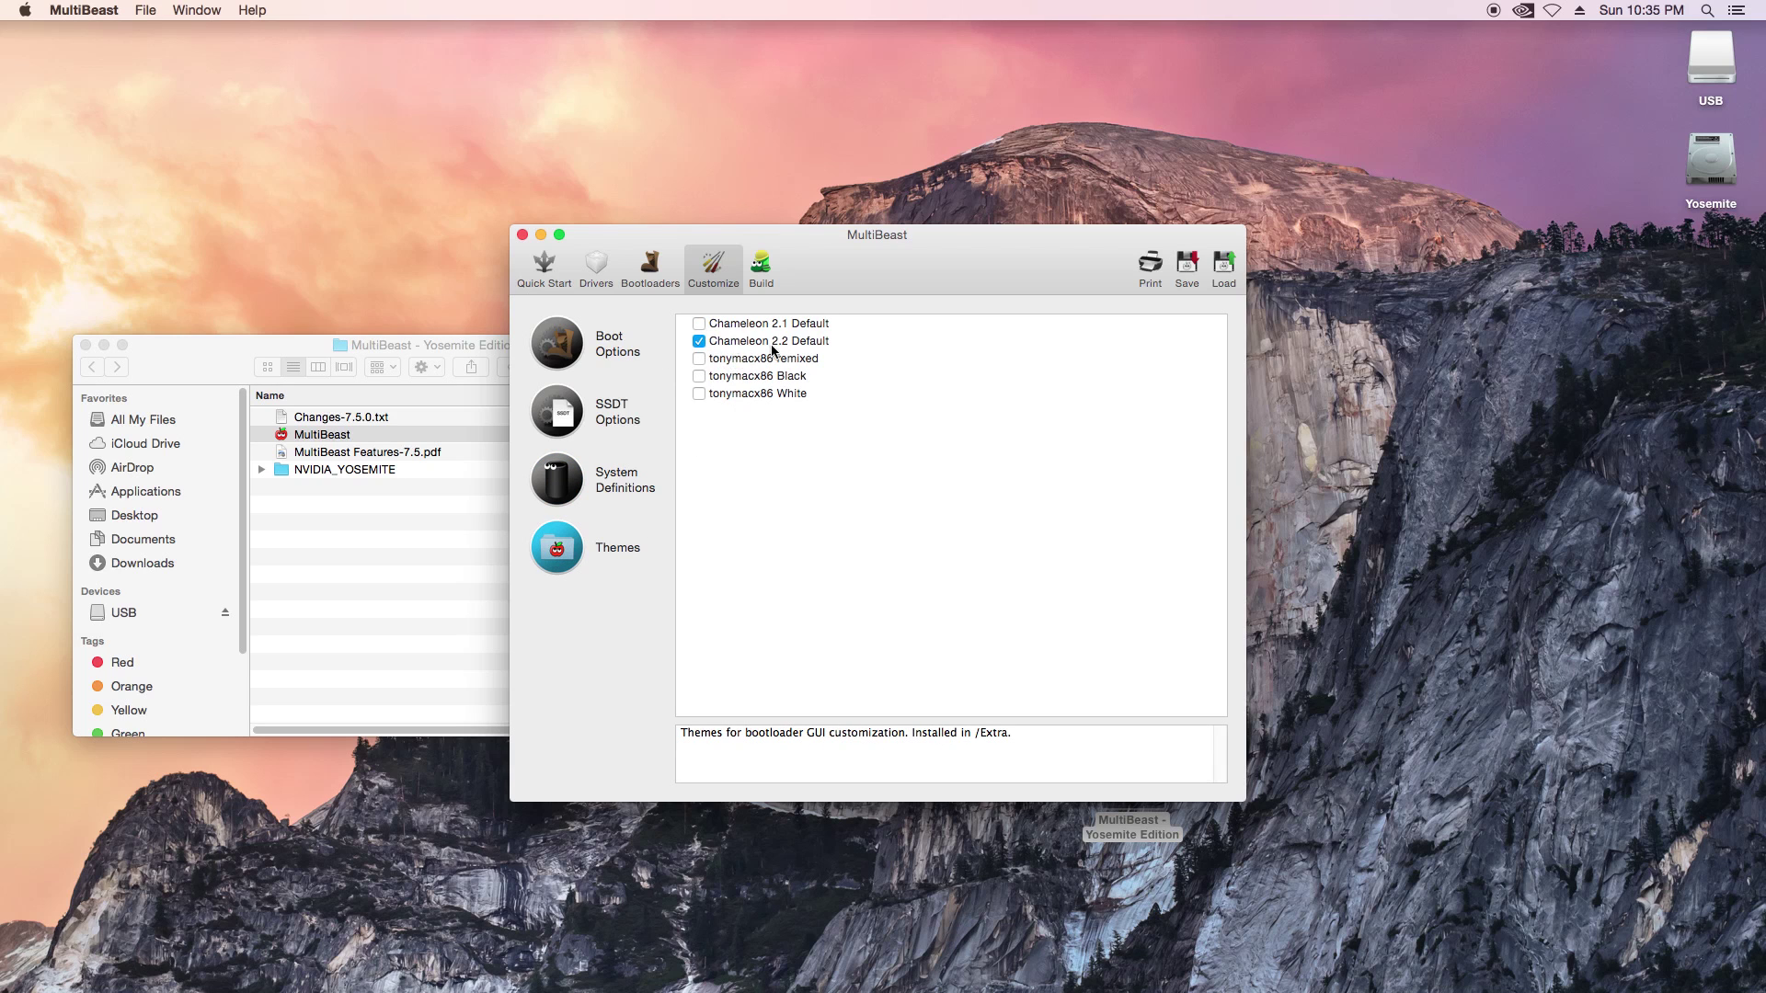
click(762, 271)
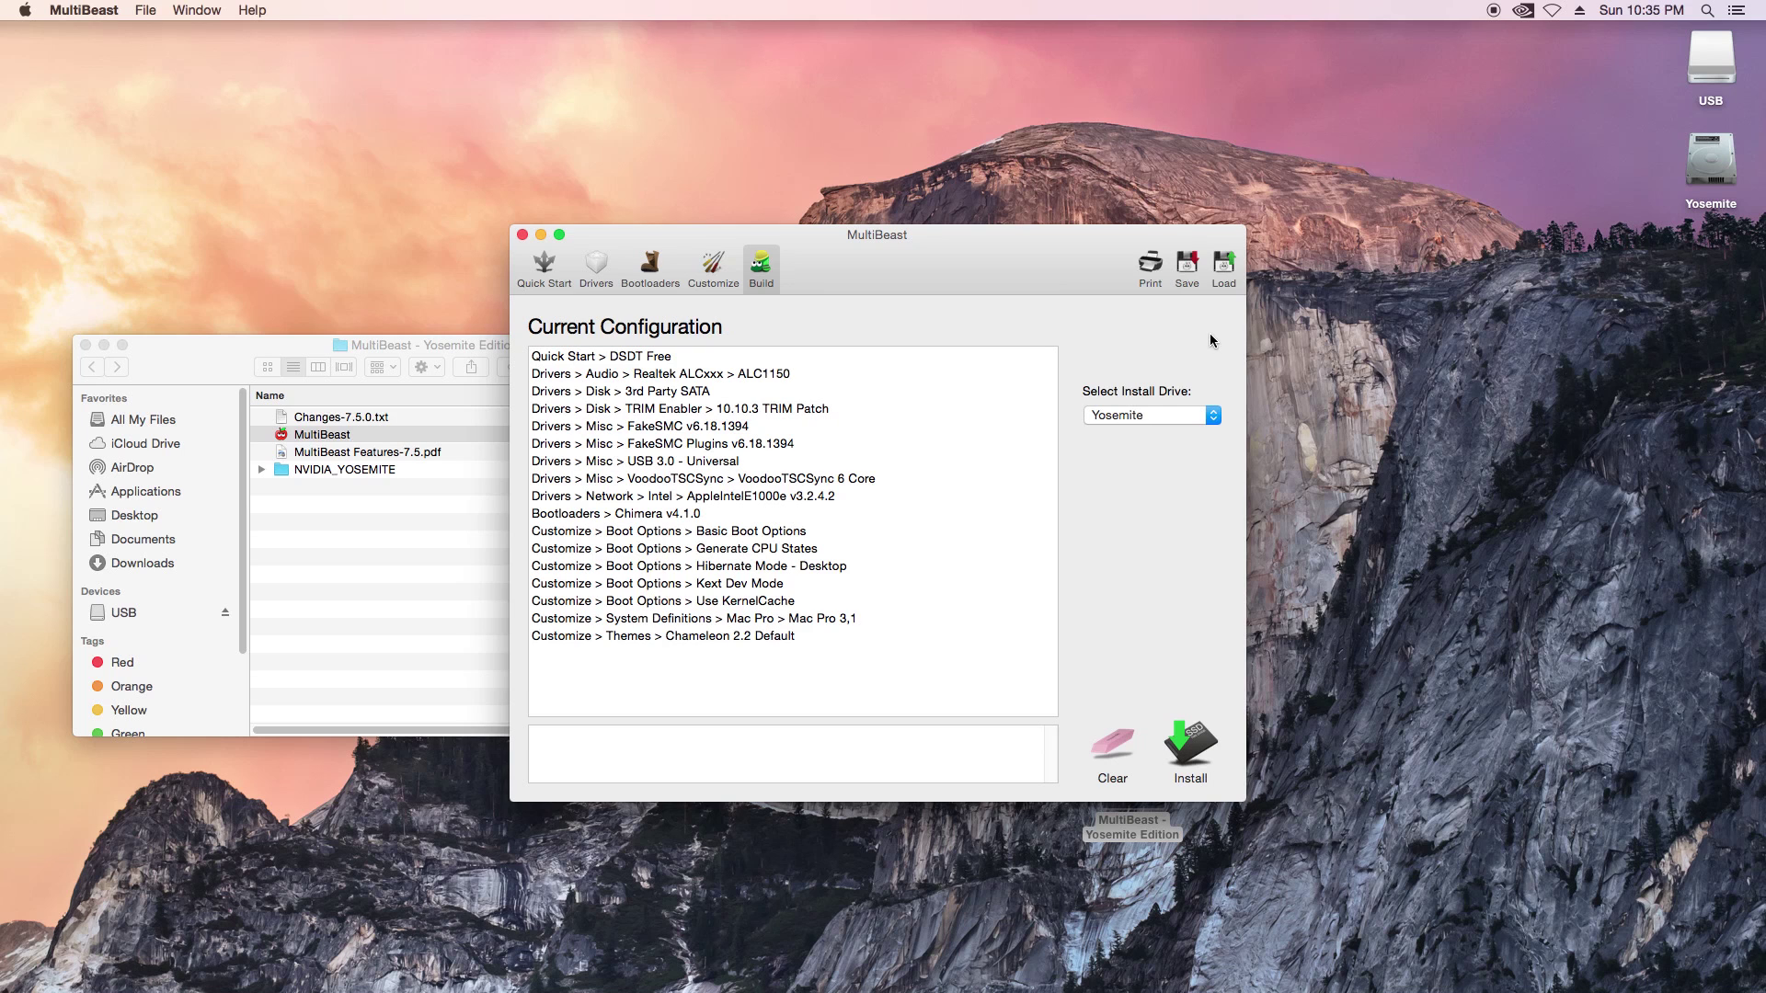
- Save the configuration as MultiBeast_1.4 in USB > Back_Up_Files > MultiBeast - Settings
click(1187, 265)
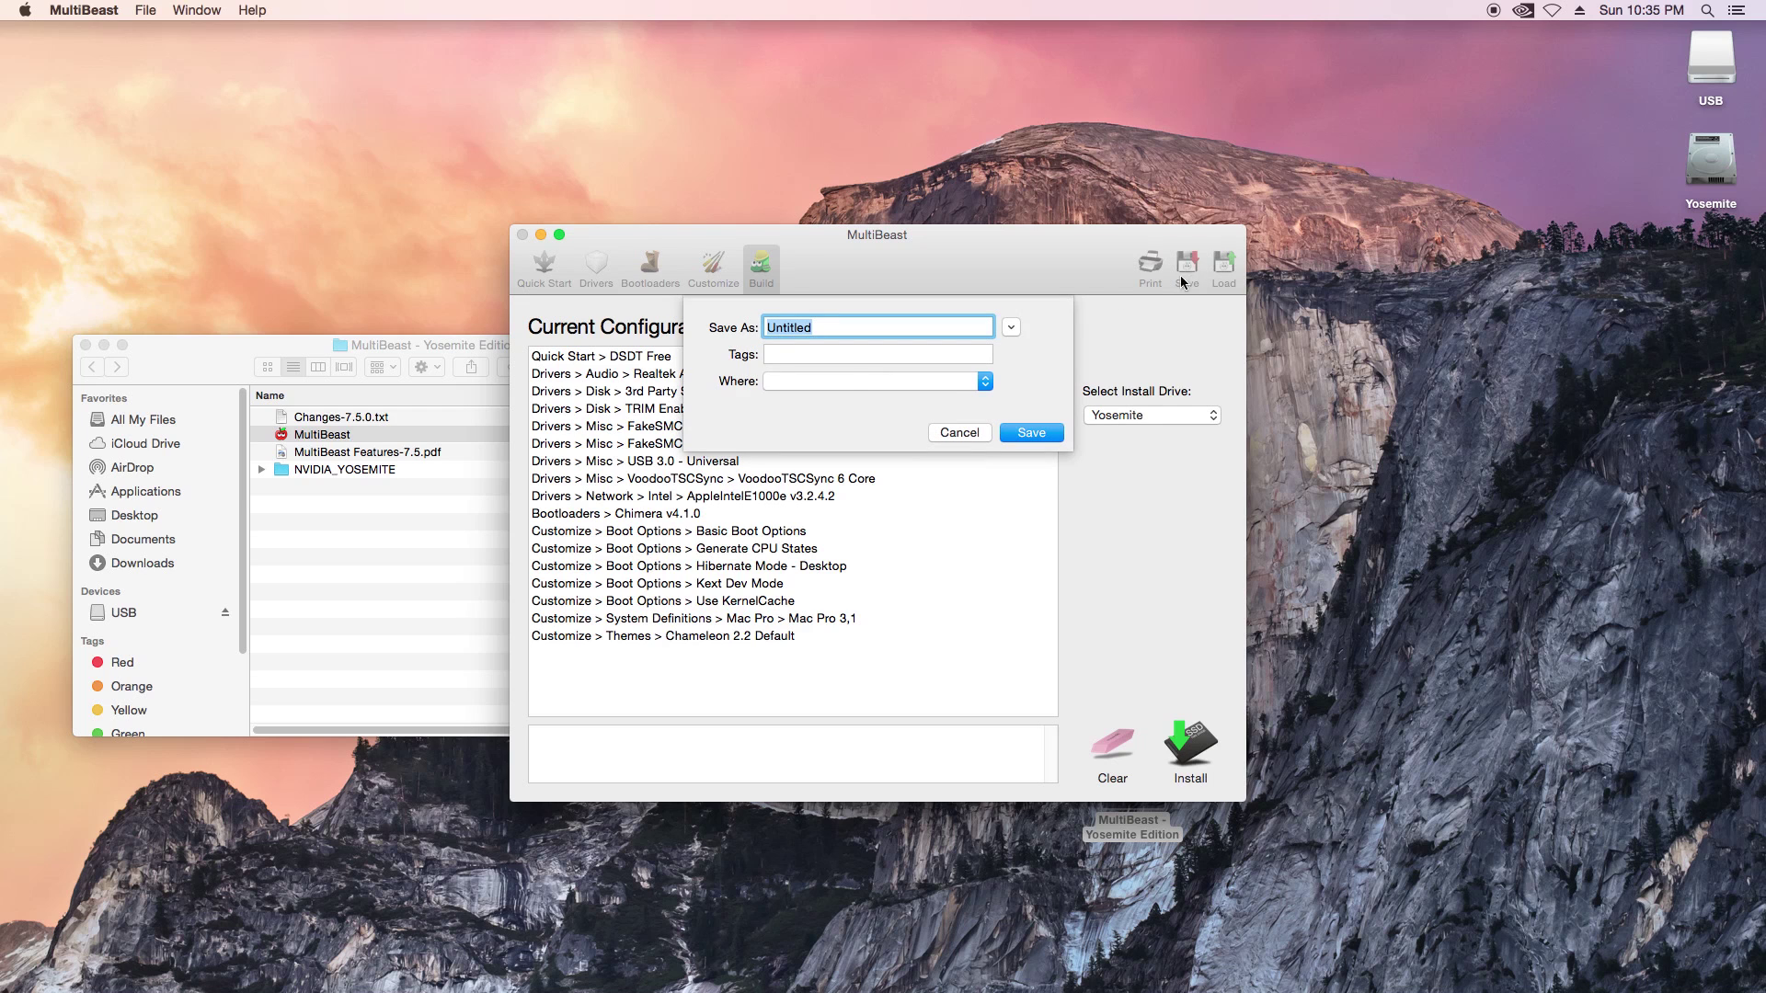
click(1011, 328)
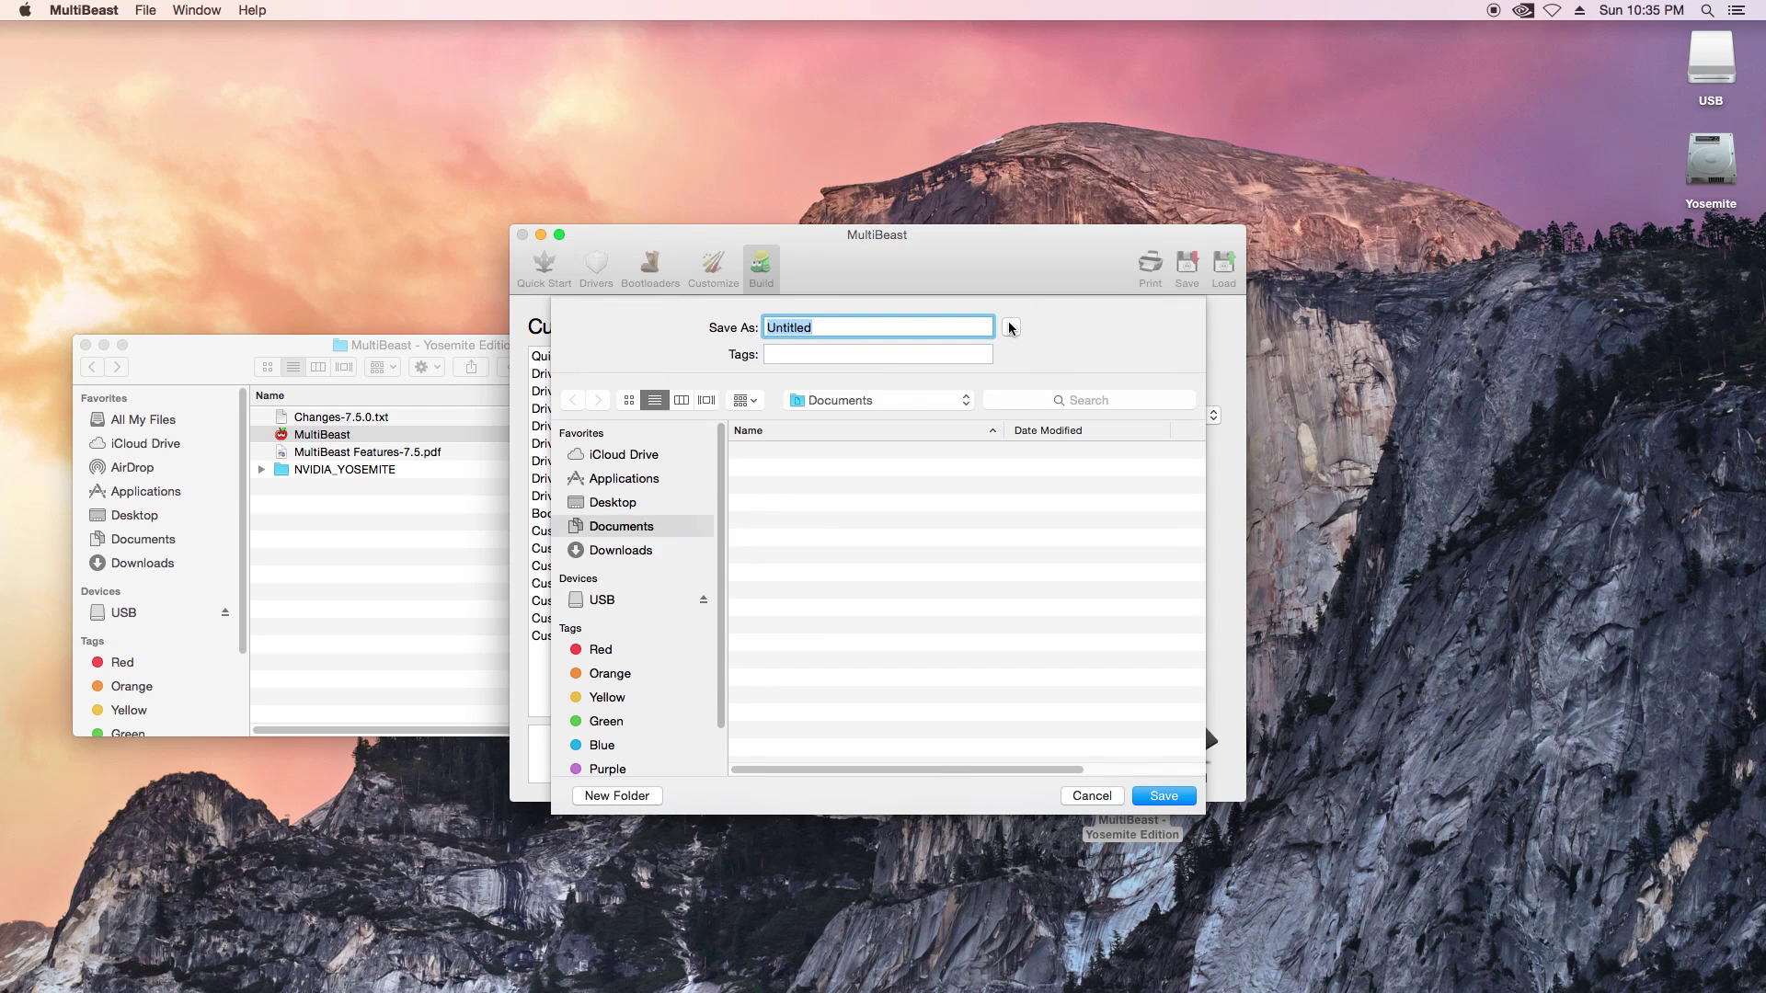
click(597, 601)
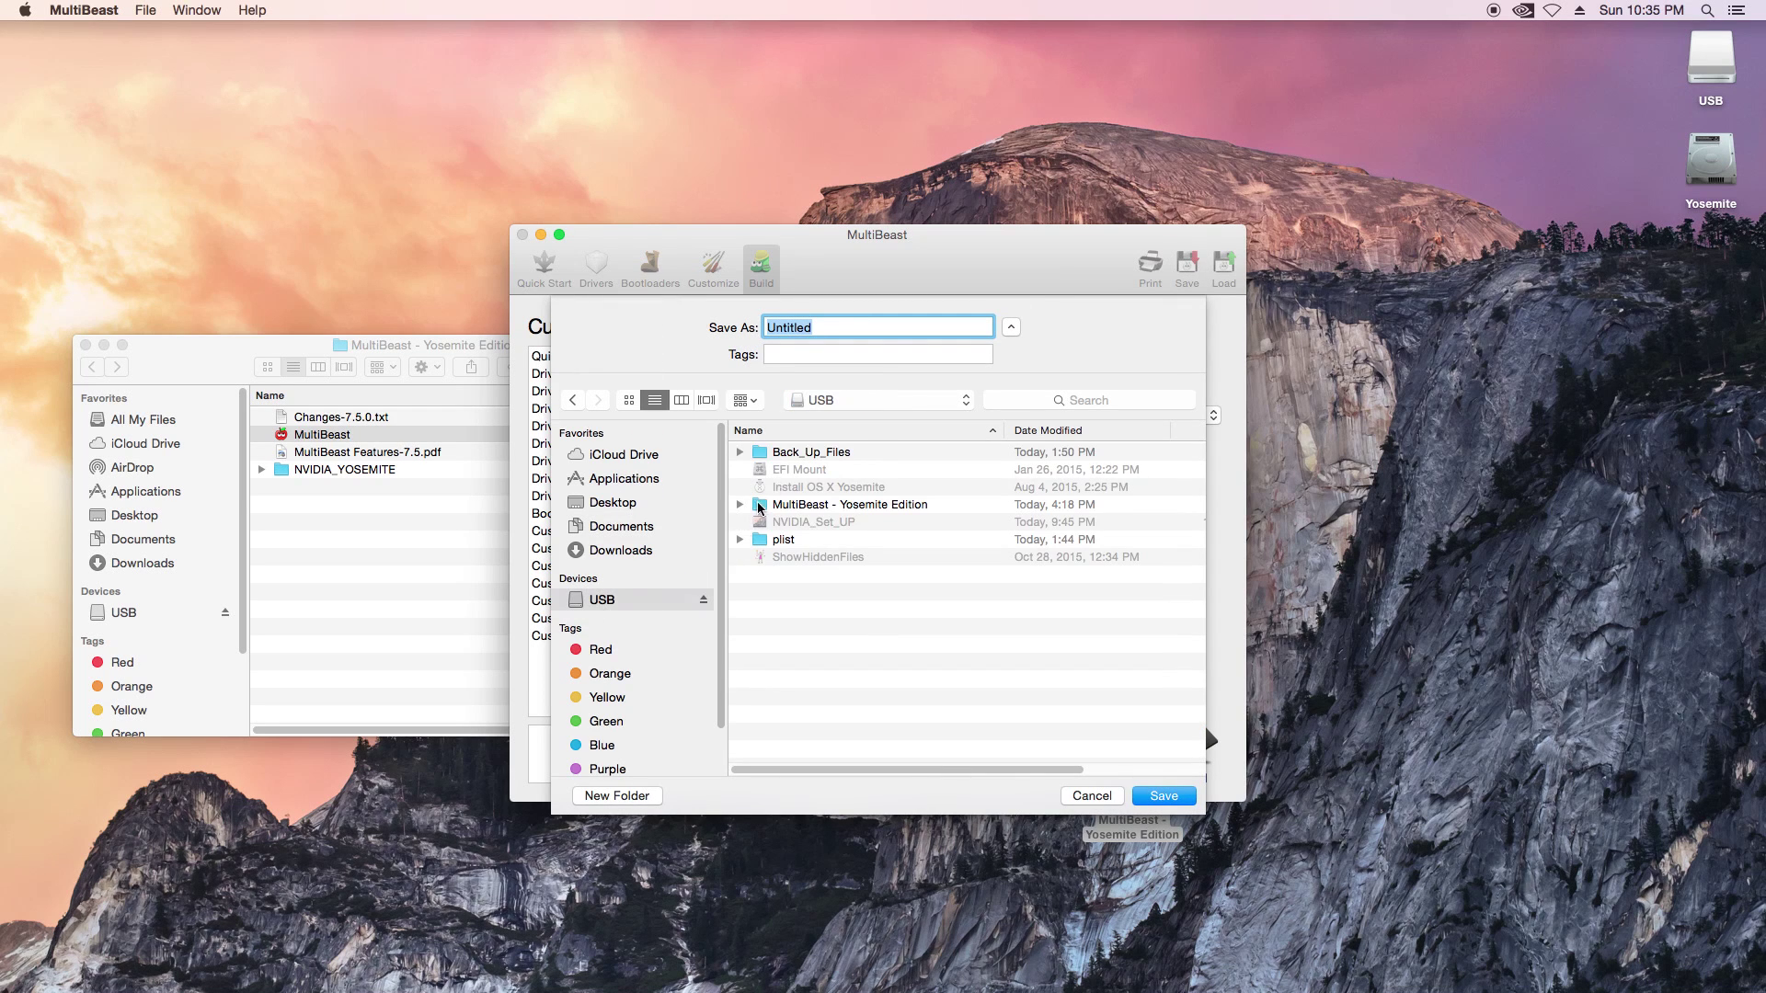
click(789, 455)
double_click(790, 456)
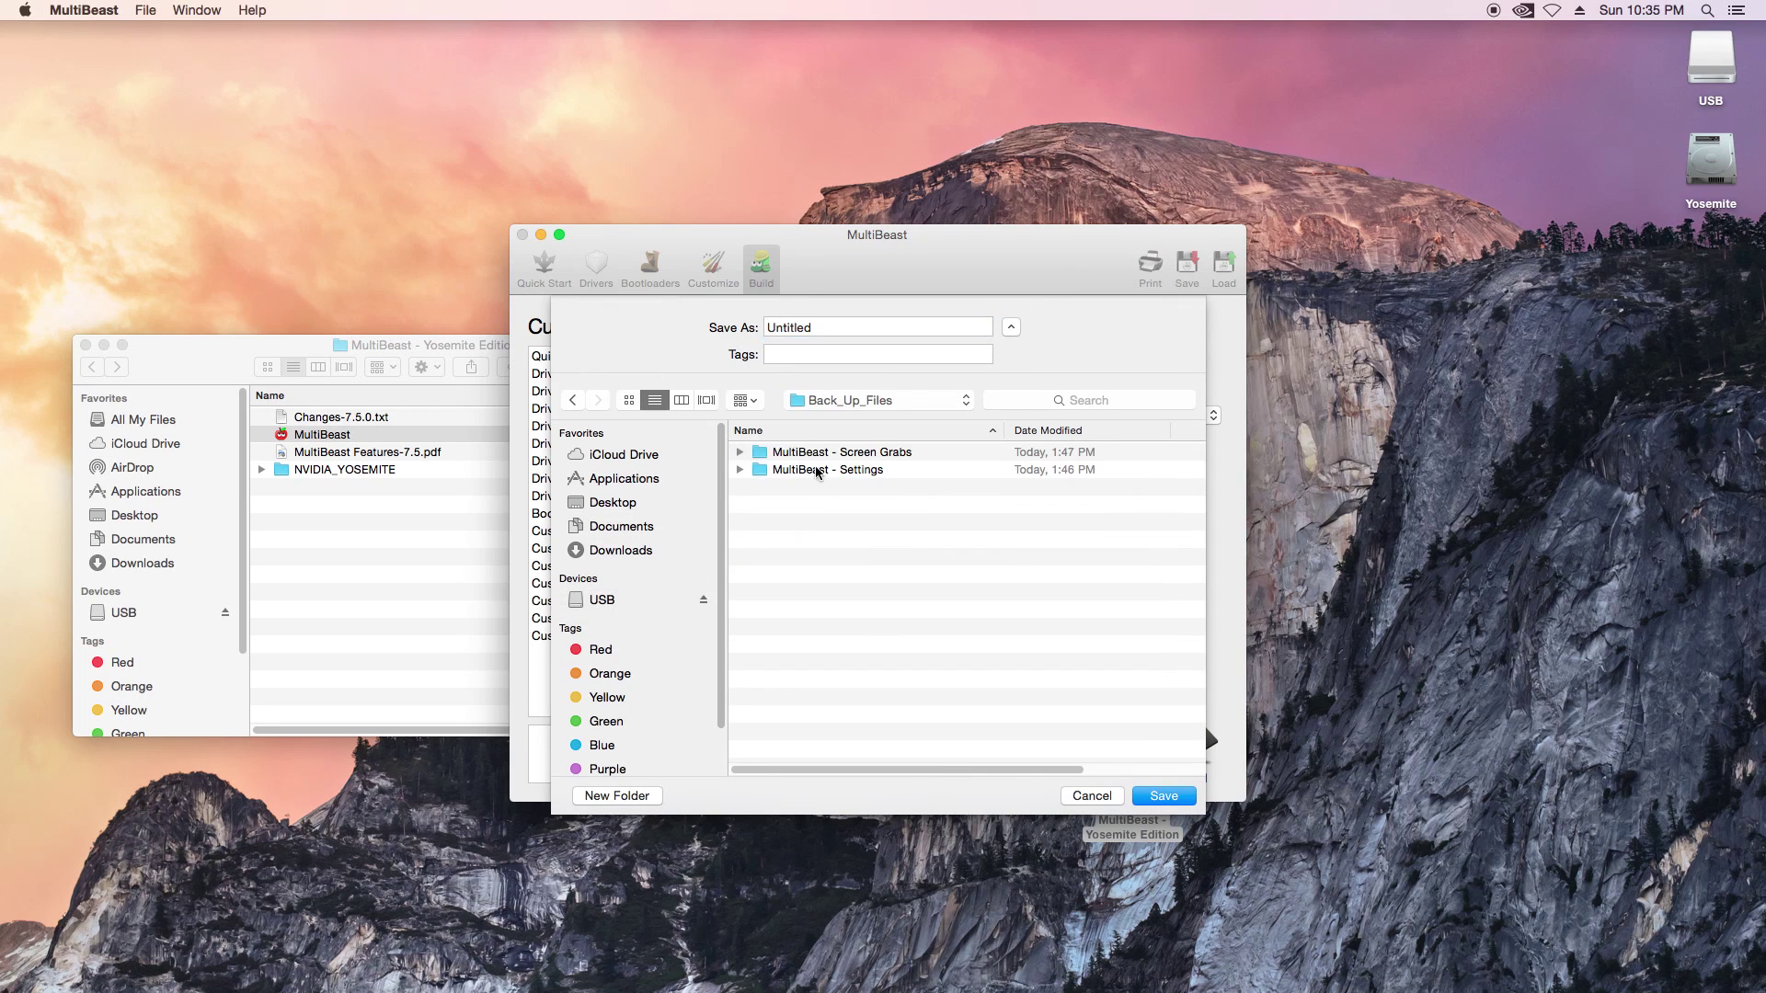
double_click(819, 469)
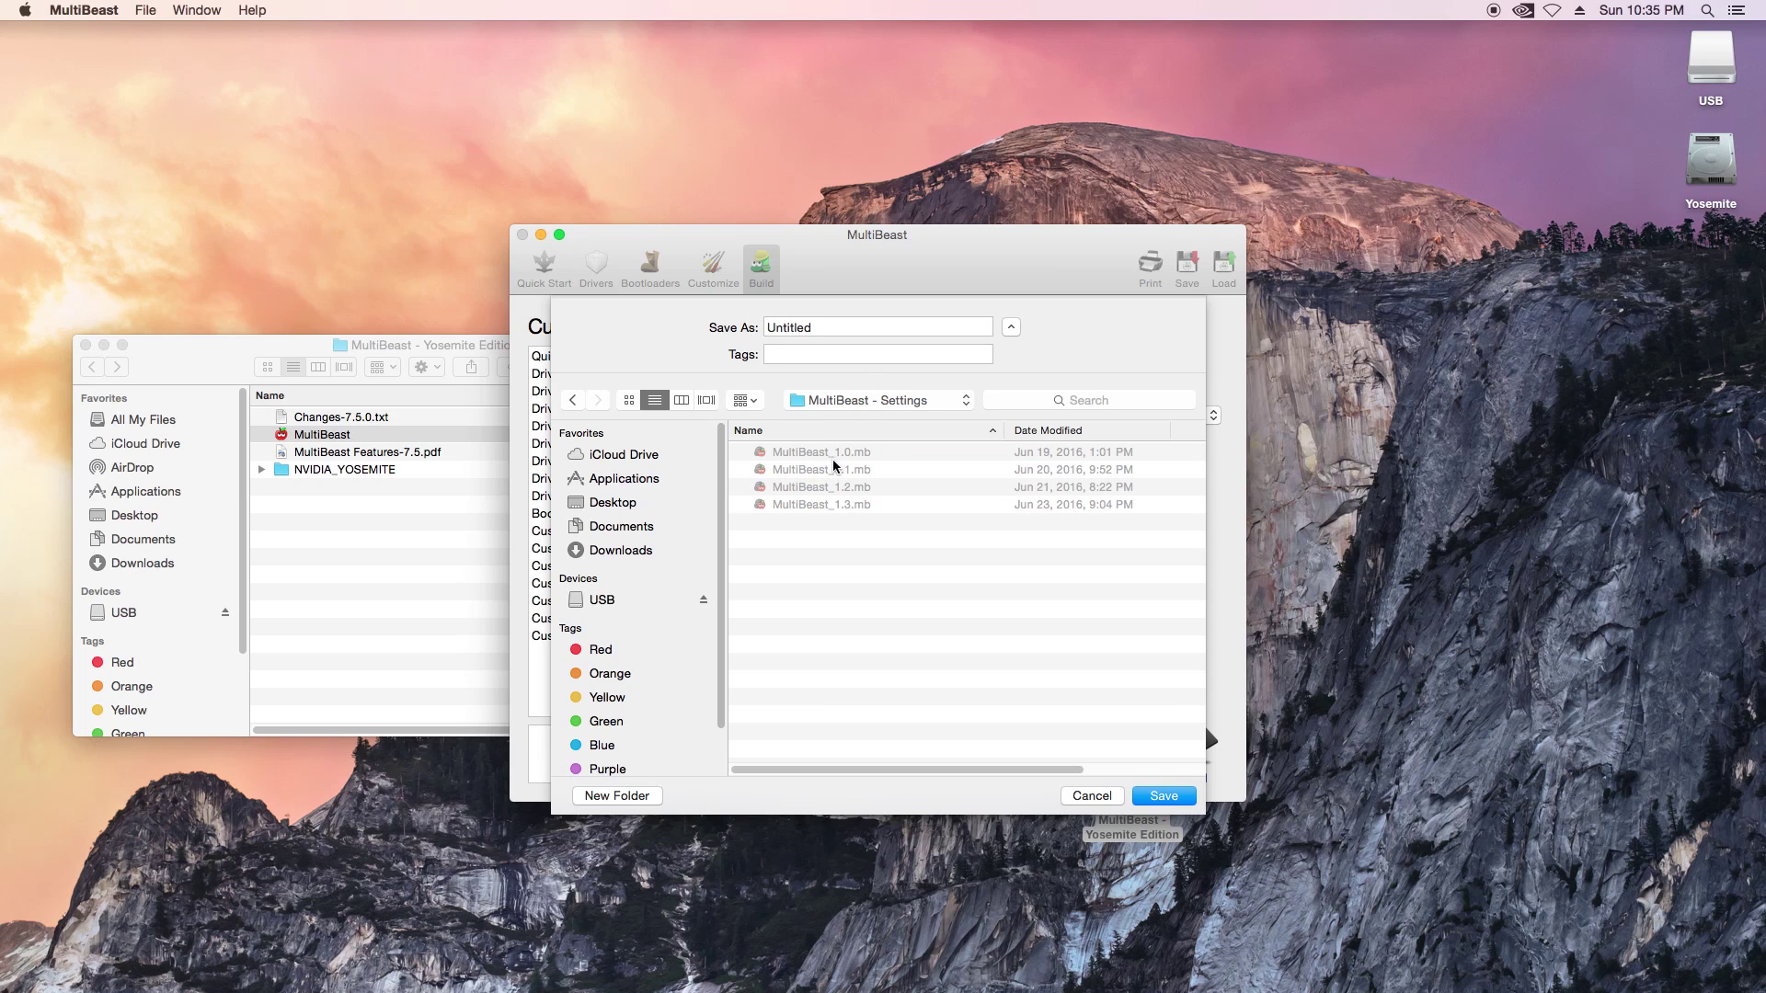
click(824, 506)
click(916, 331)
key(BackSpace)
text(4)
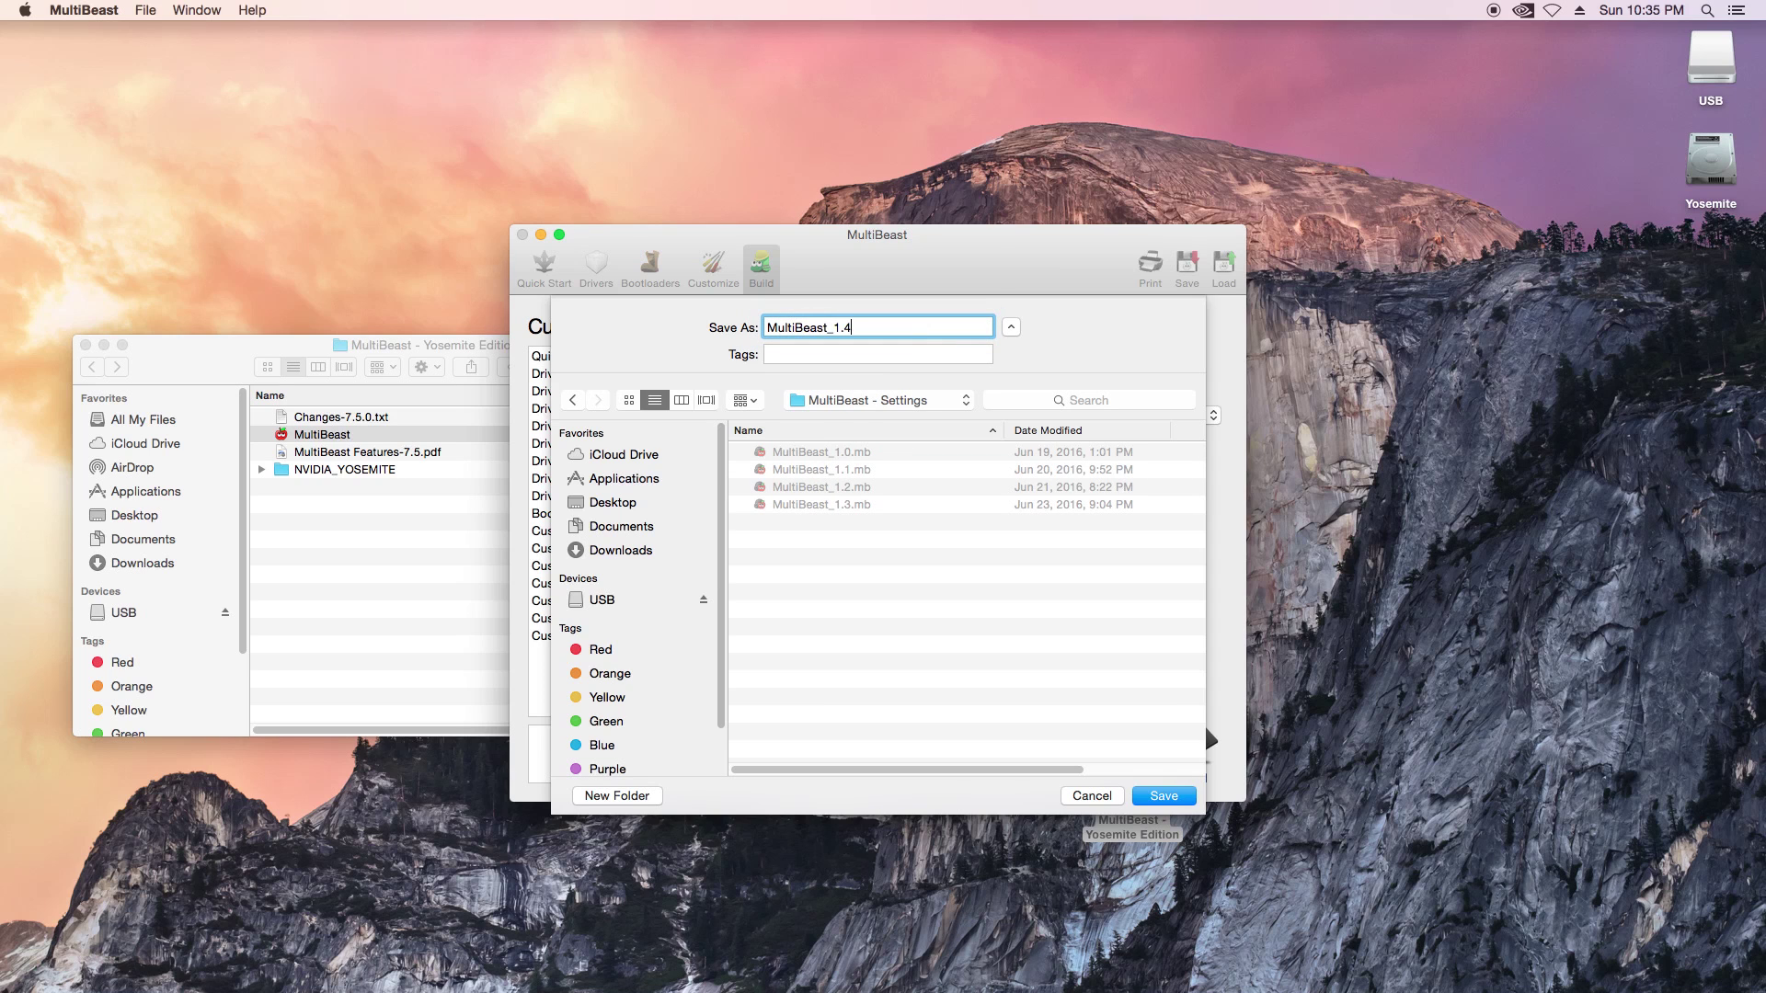
click(1154, 799)
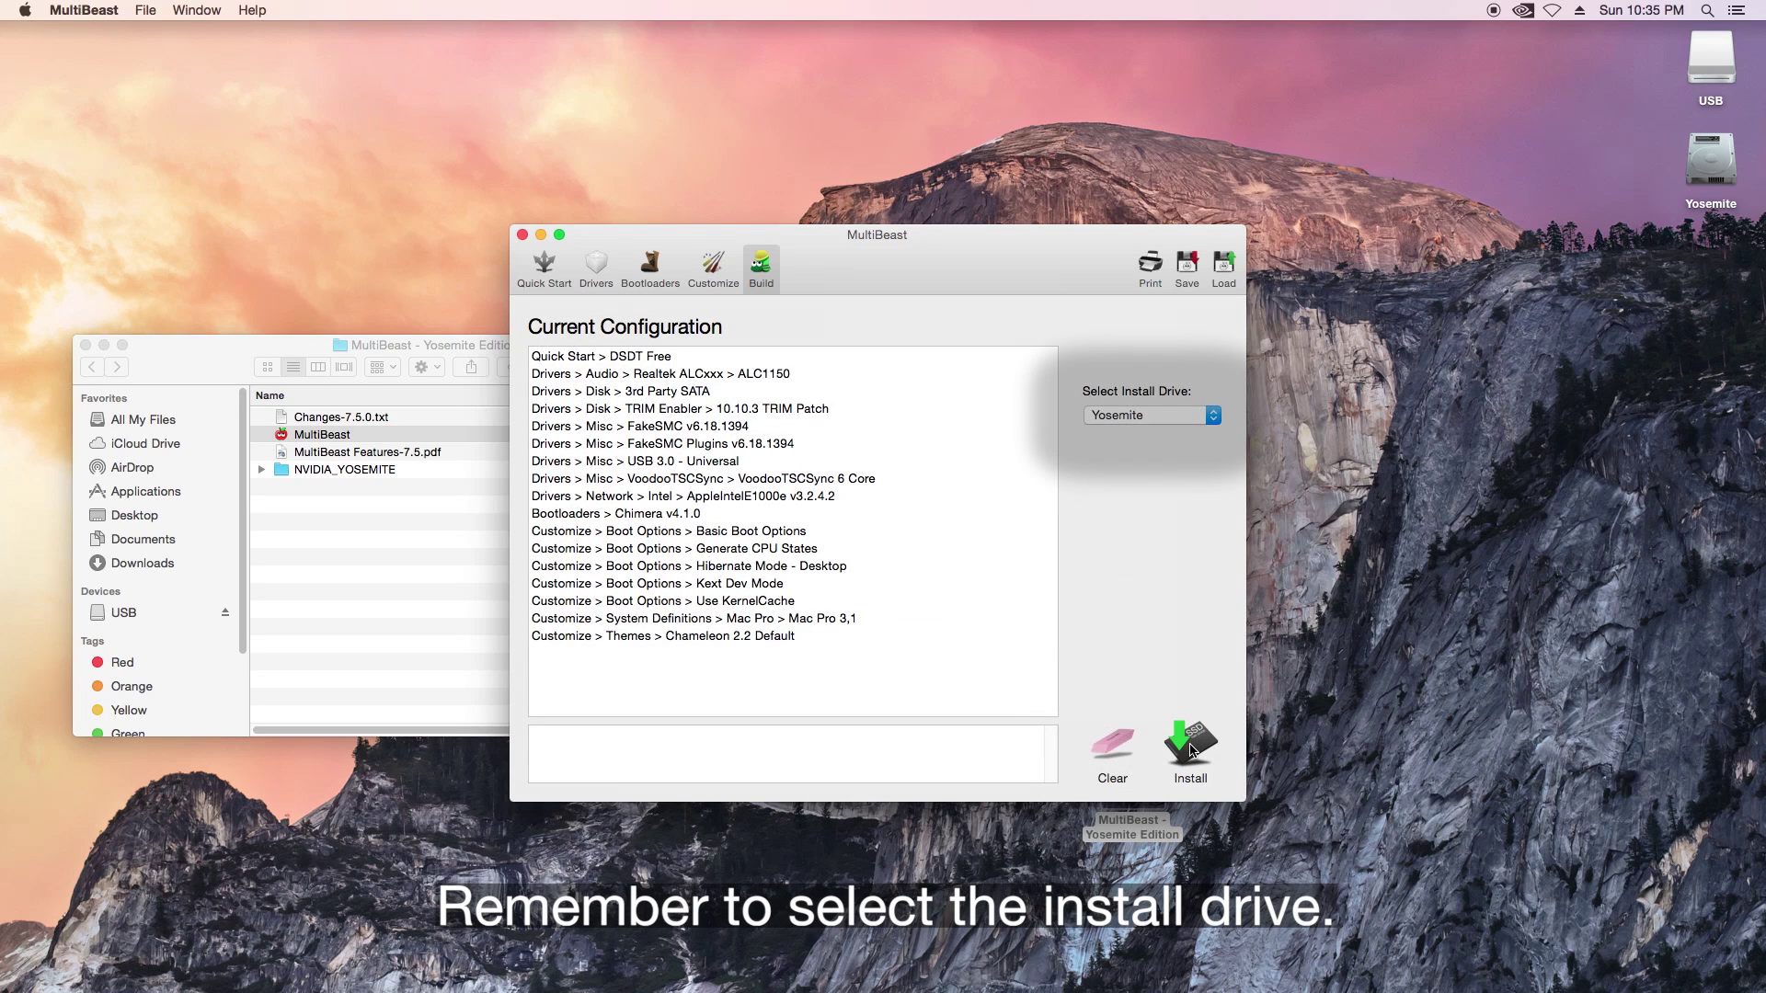
- Start the Yosemite install, agreeing to the license and submitting the admin password
click(1190, 750)
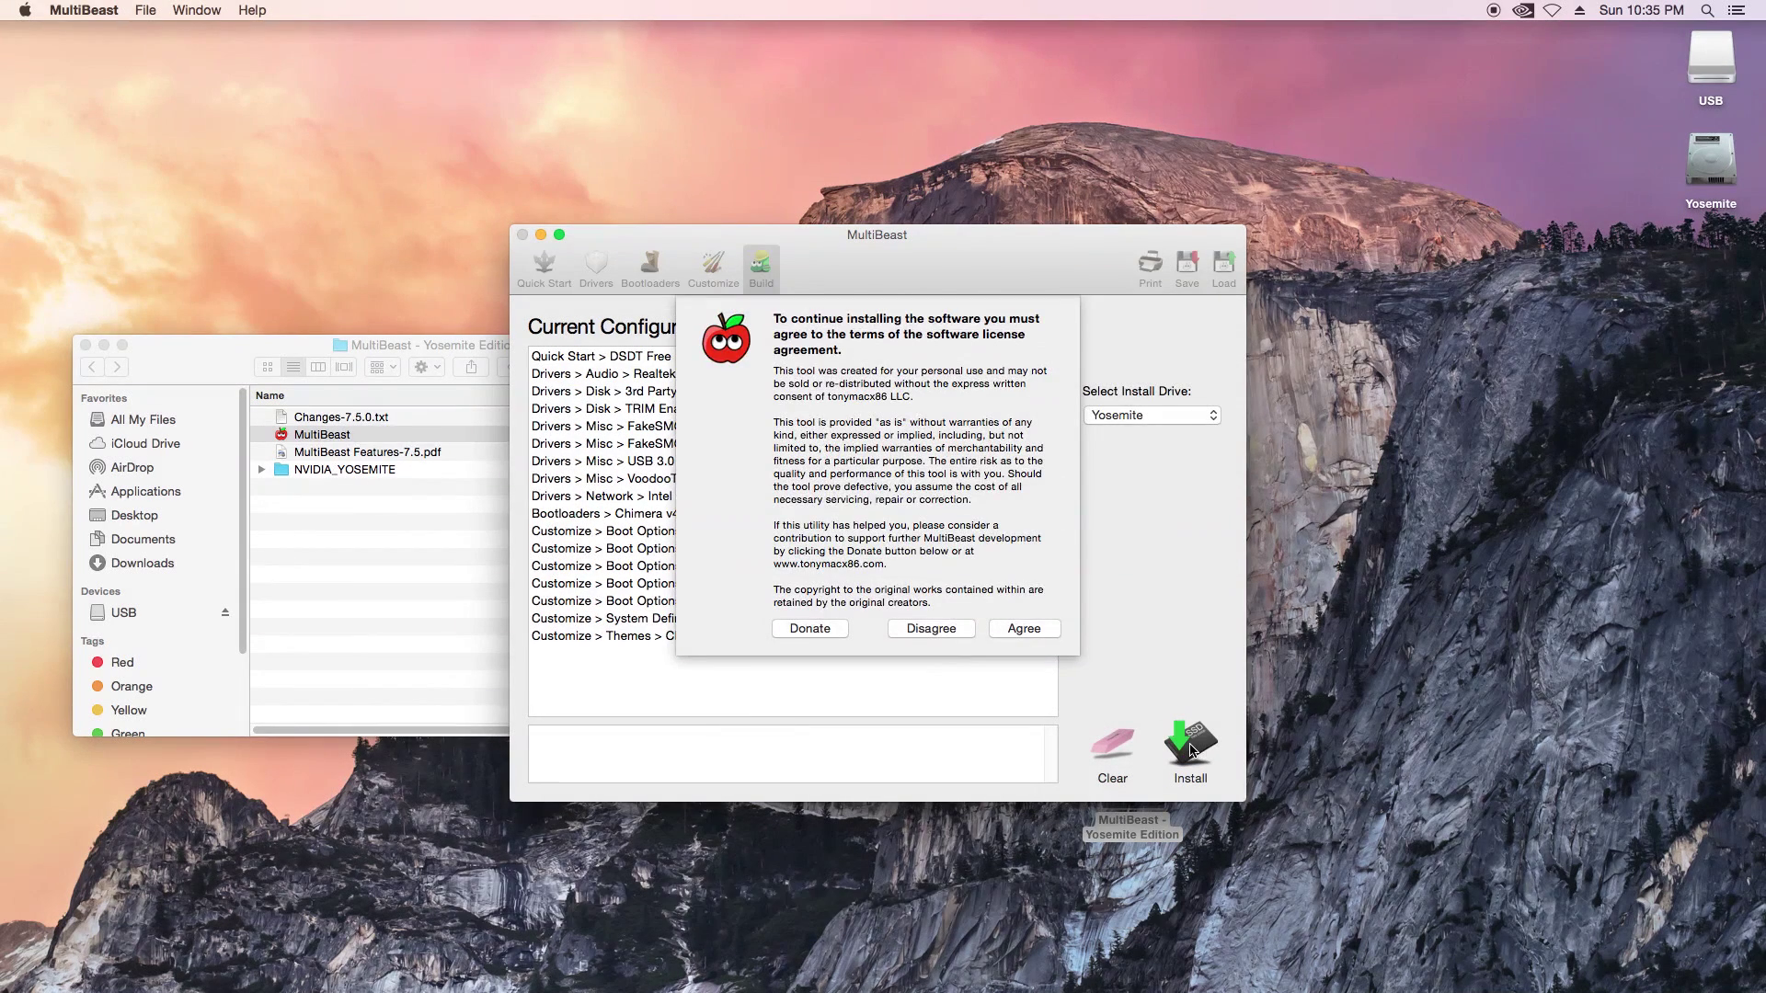
click(1023, 632)
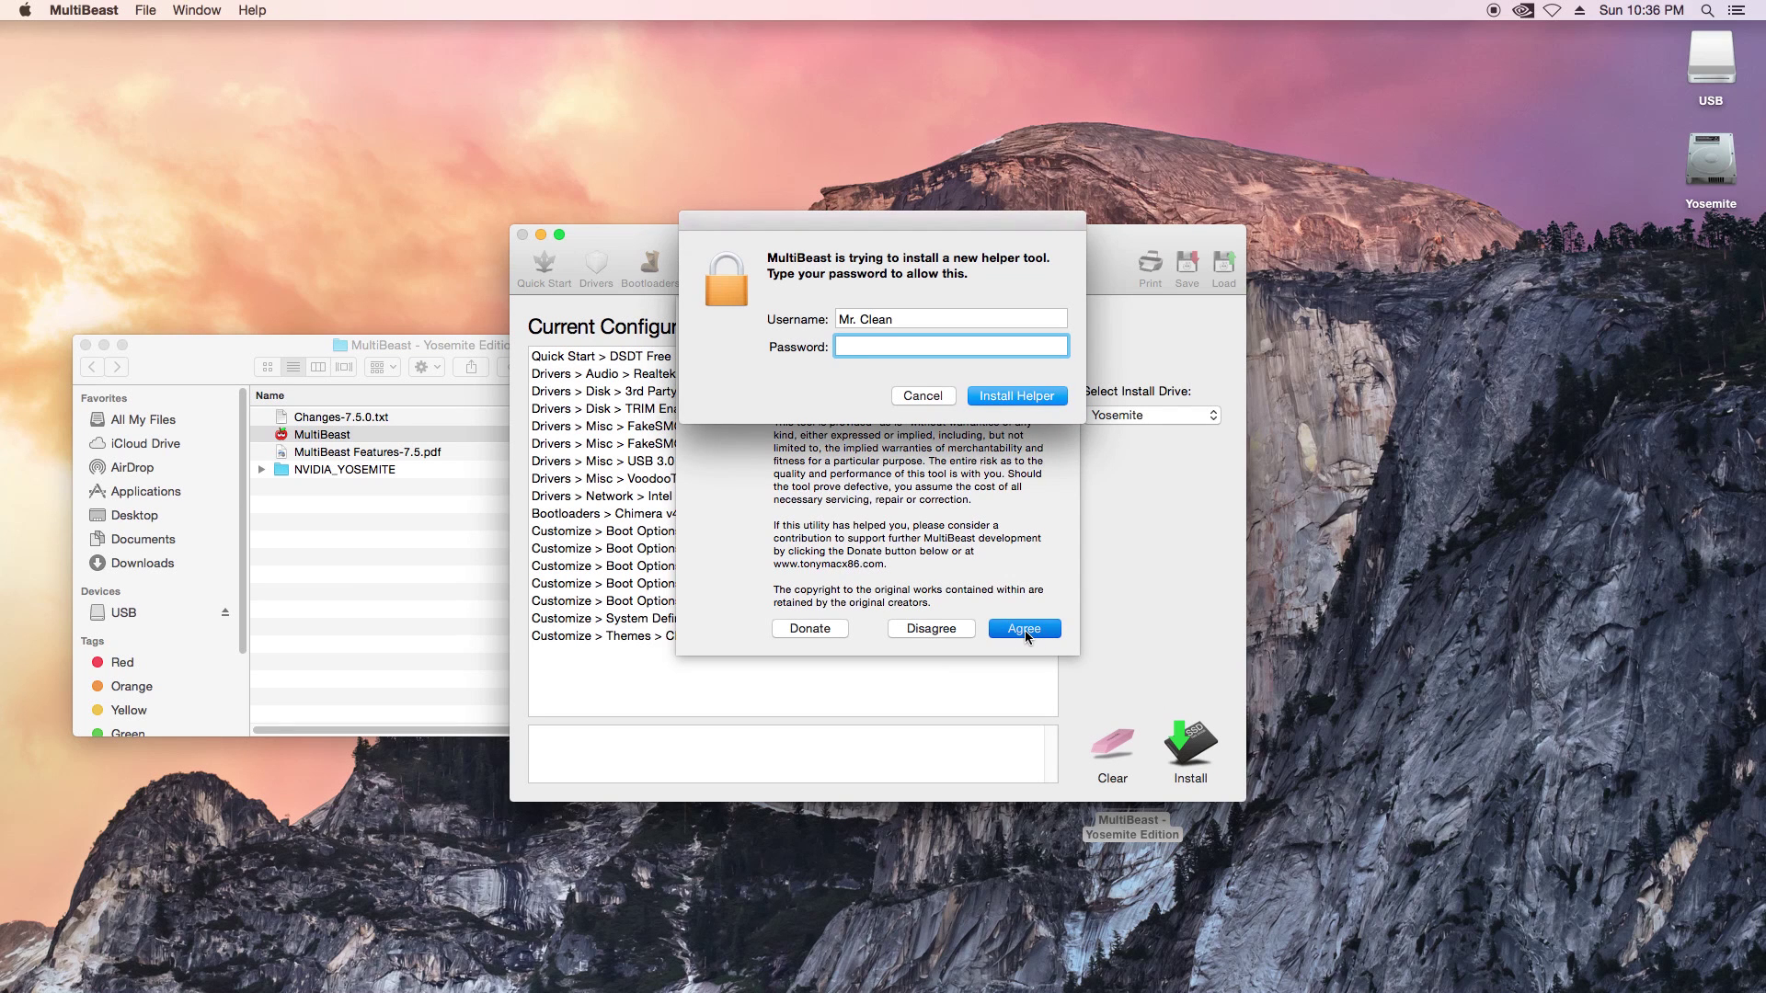
text(•••••••)
text(•••••••)
key(Return)
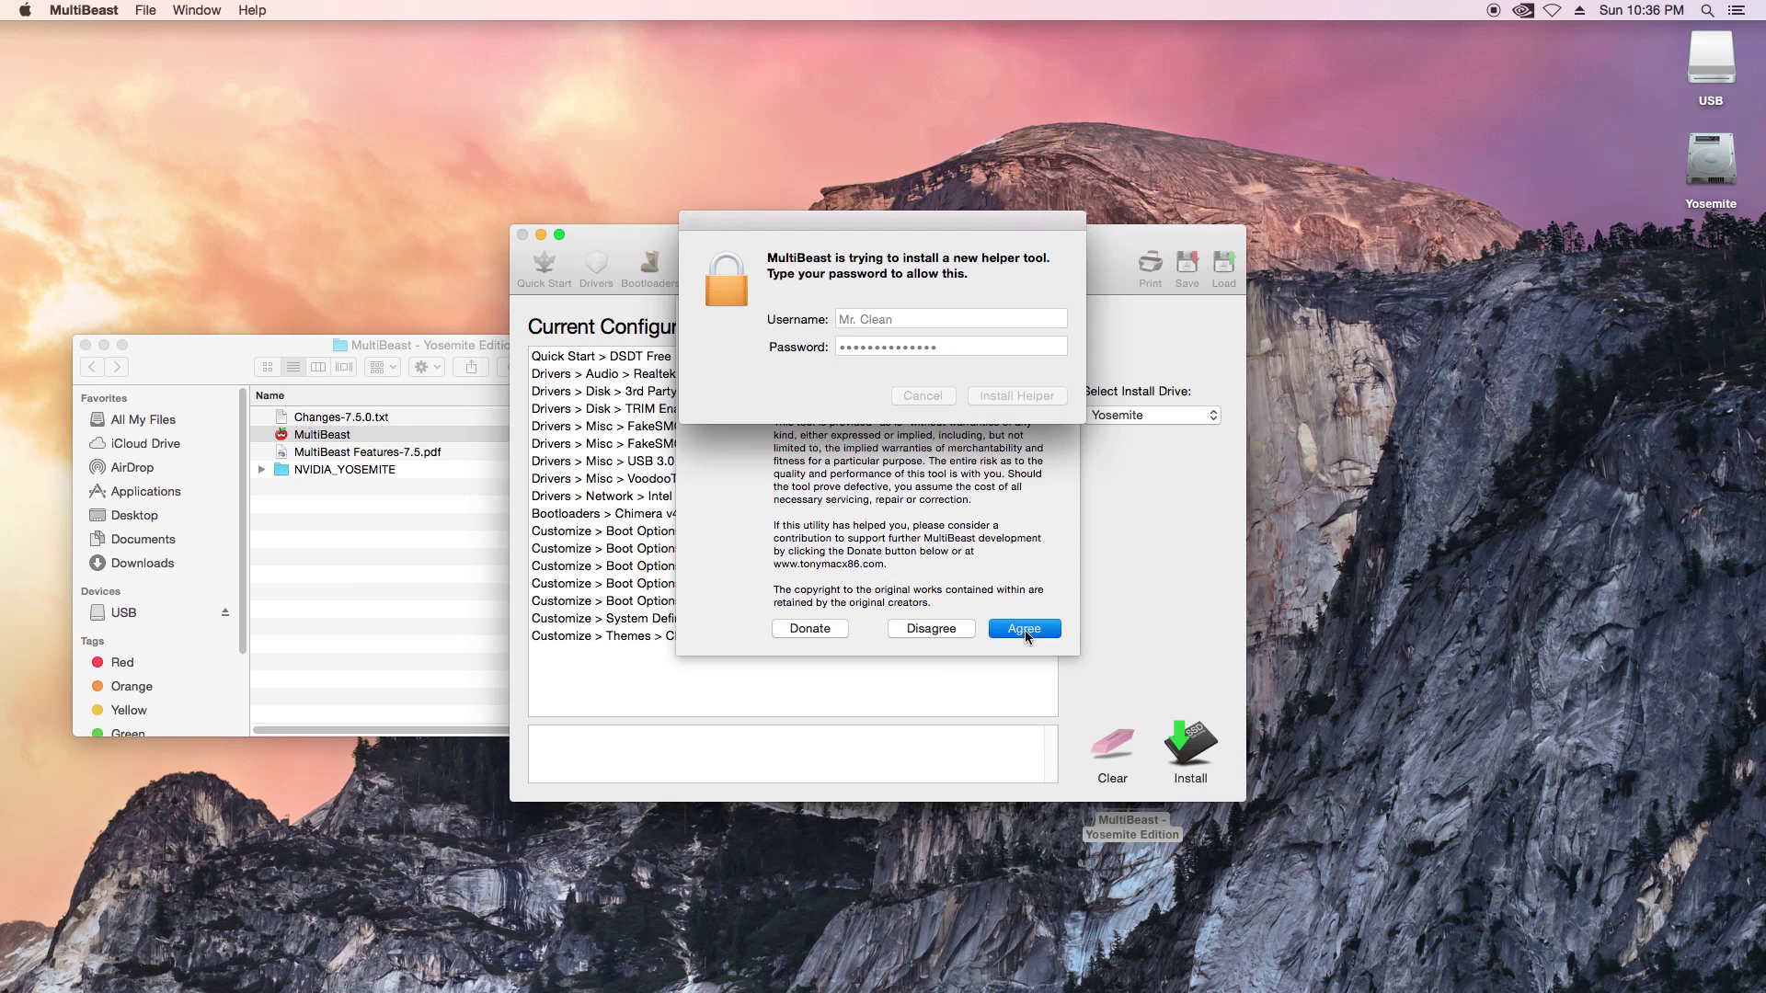